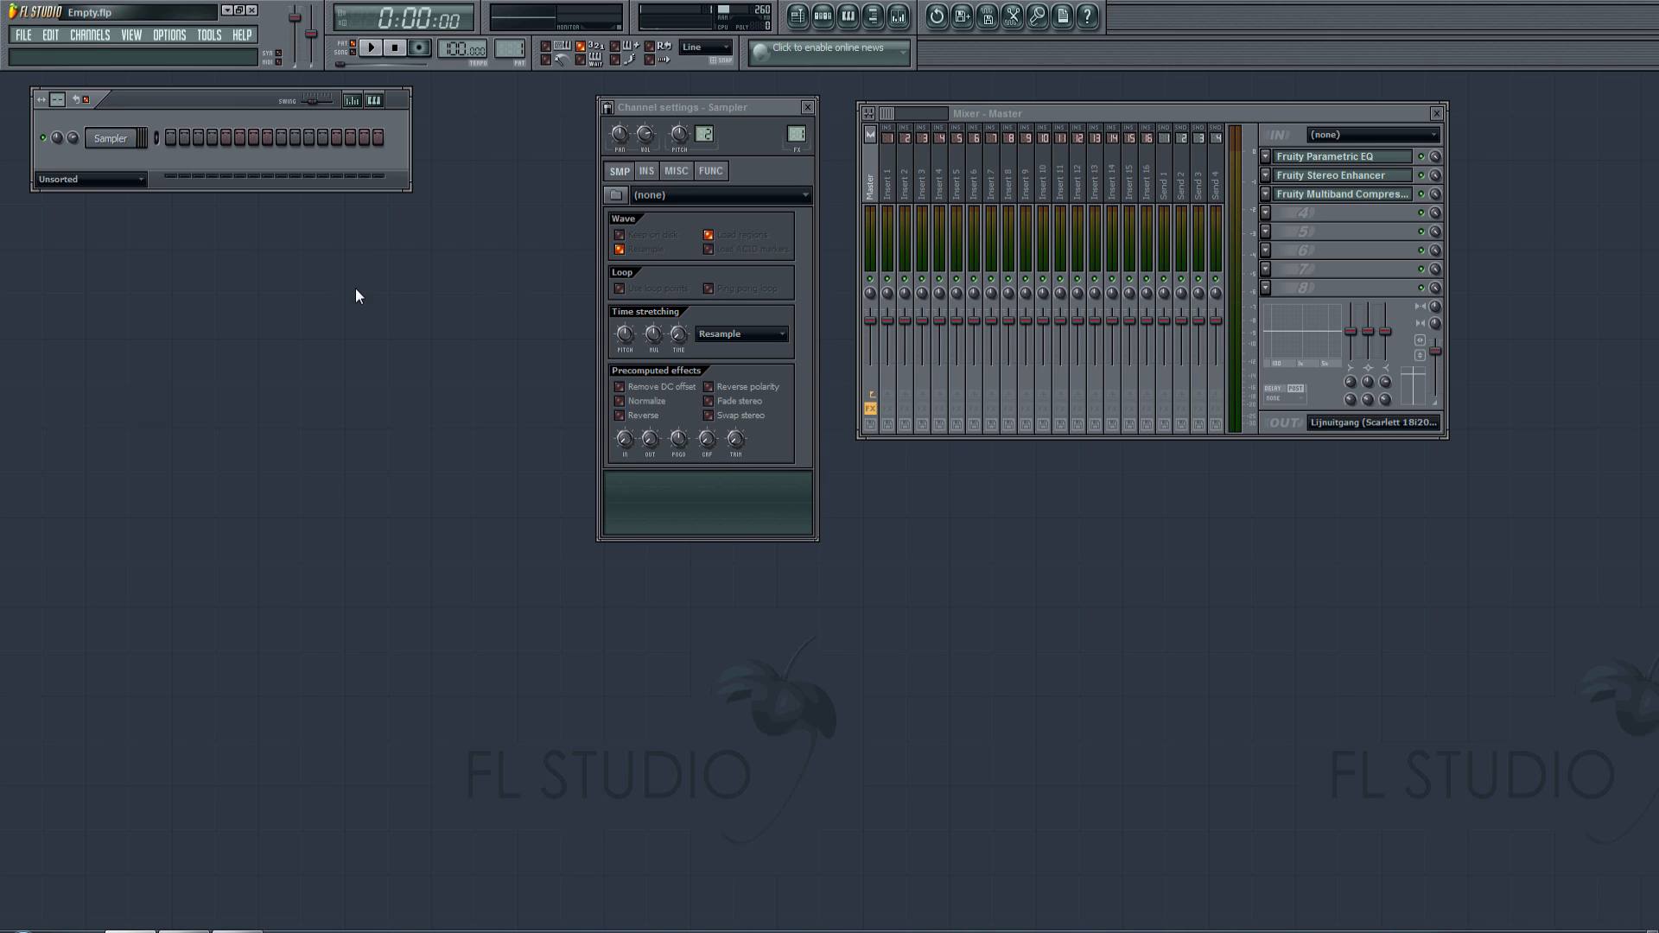
Step: Insert a Polysix synth channel above the Sampler and move its plugin window towards the centre of the workspace
right_click(112, 140)
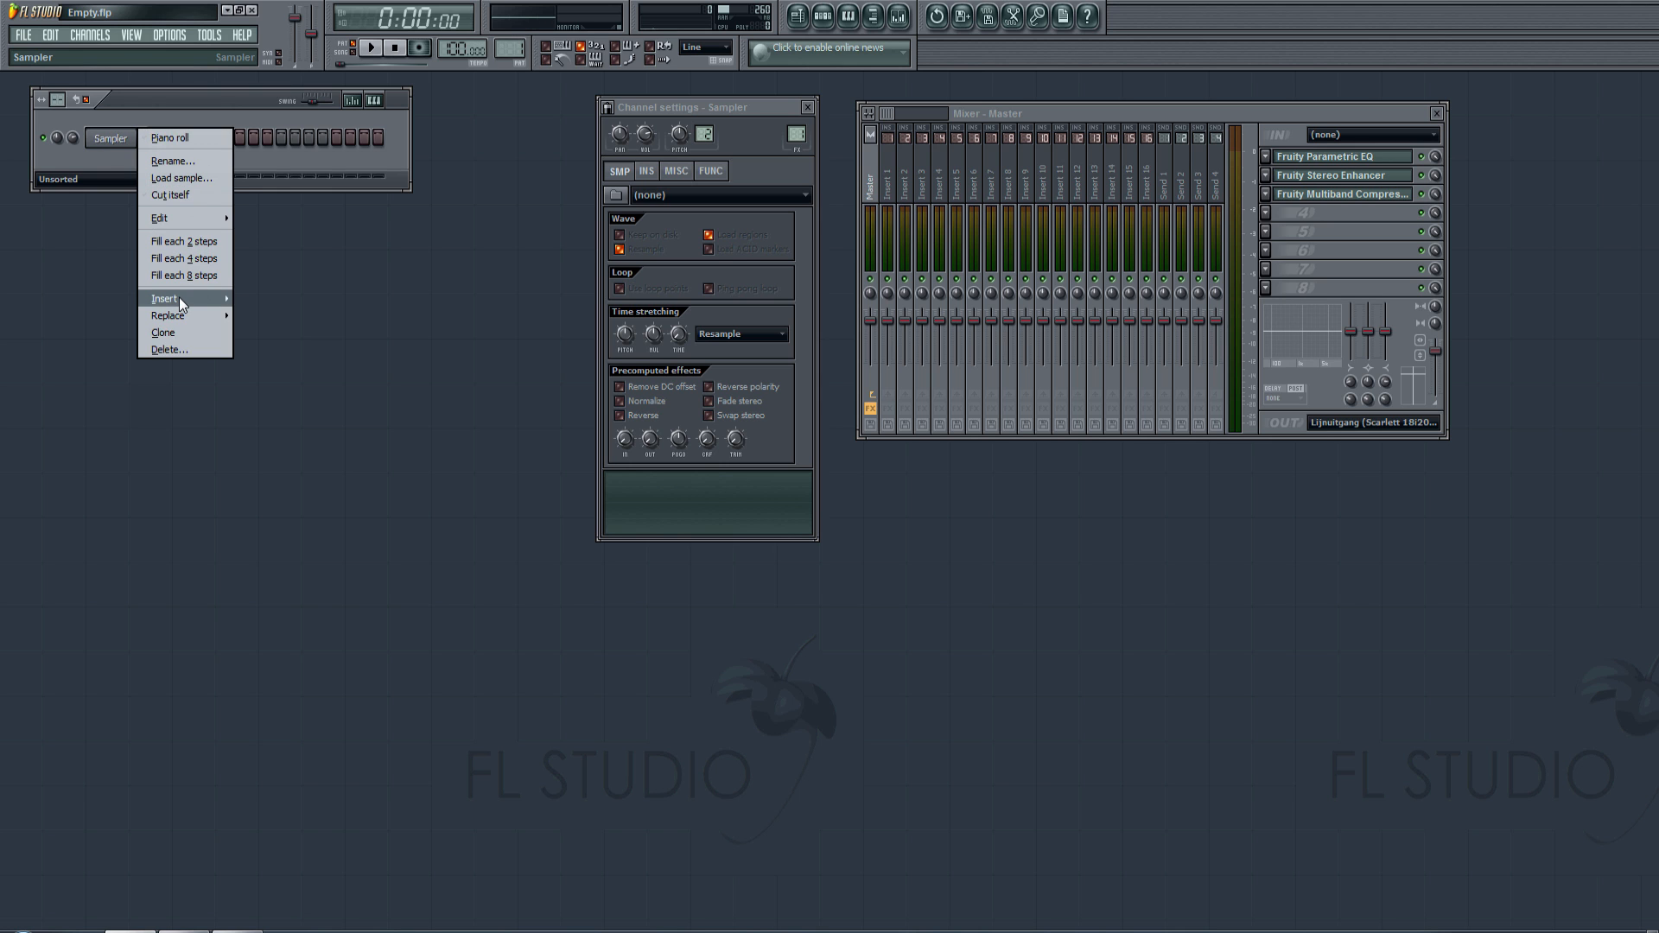
mouse_move(179, 298)
left_click(407, 29)
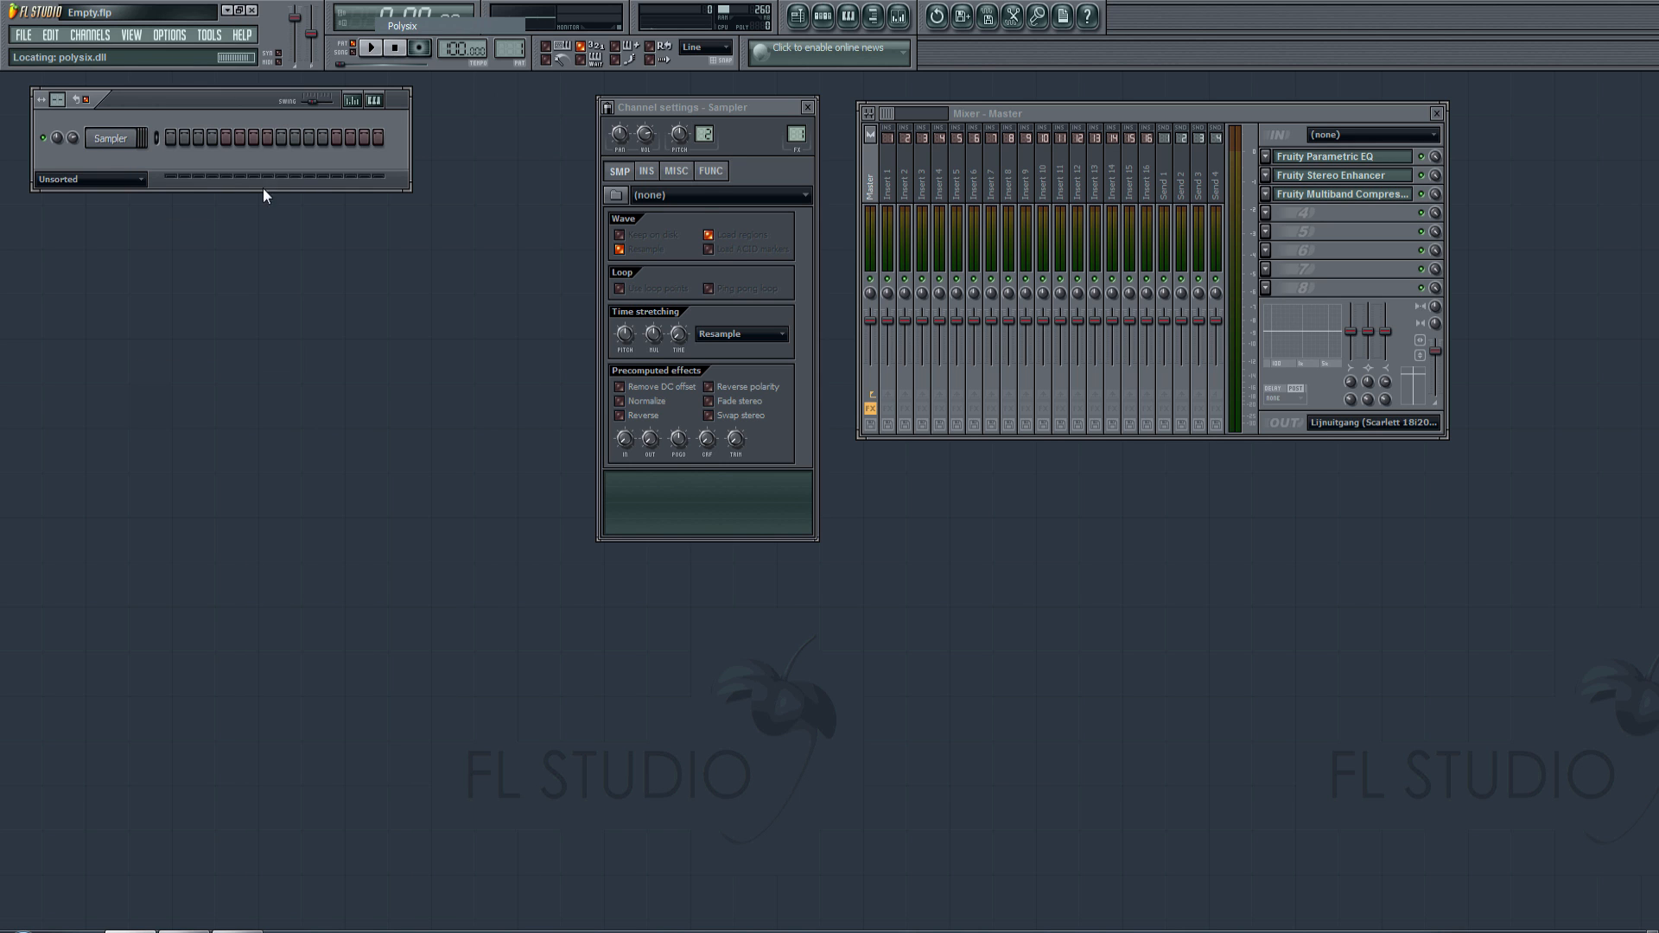
left_click_drag(430, 216, 765, 232)
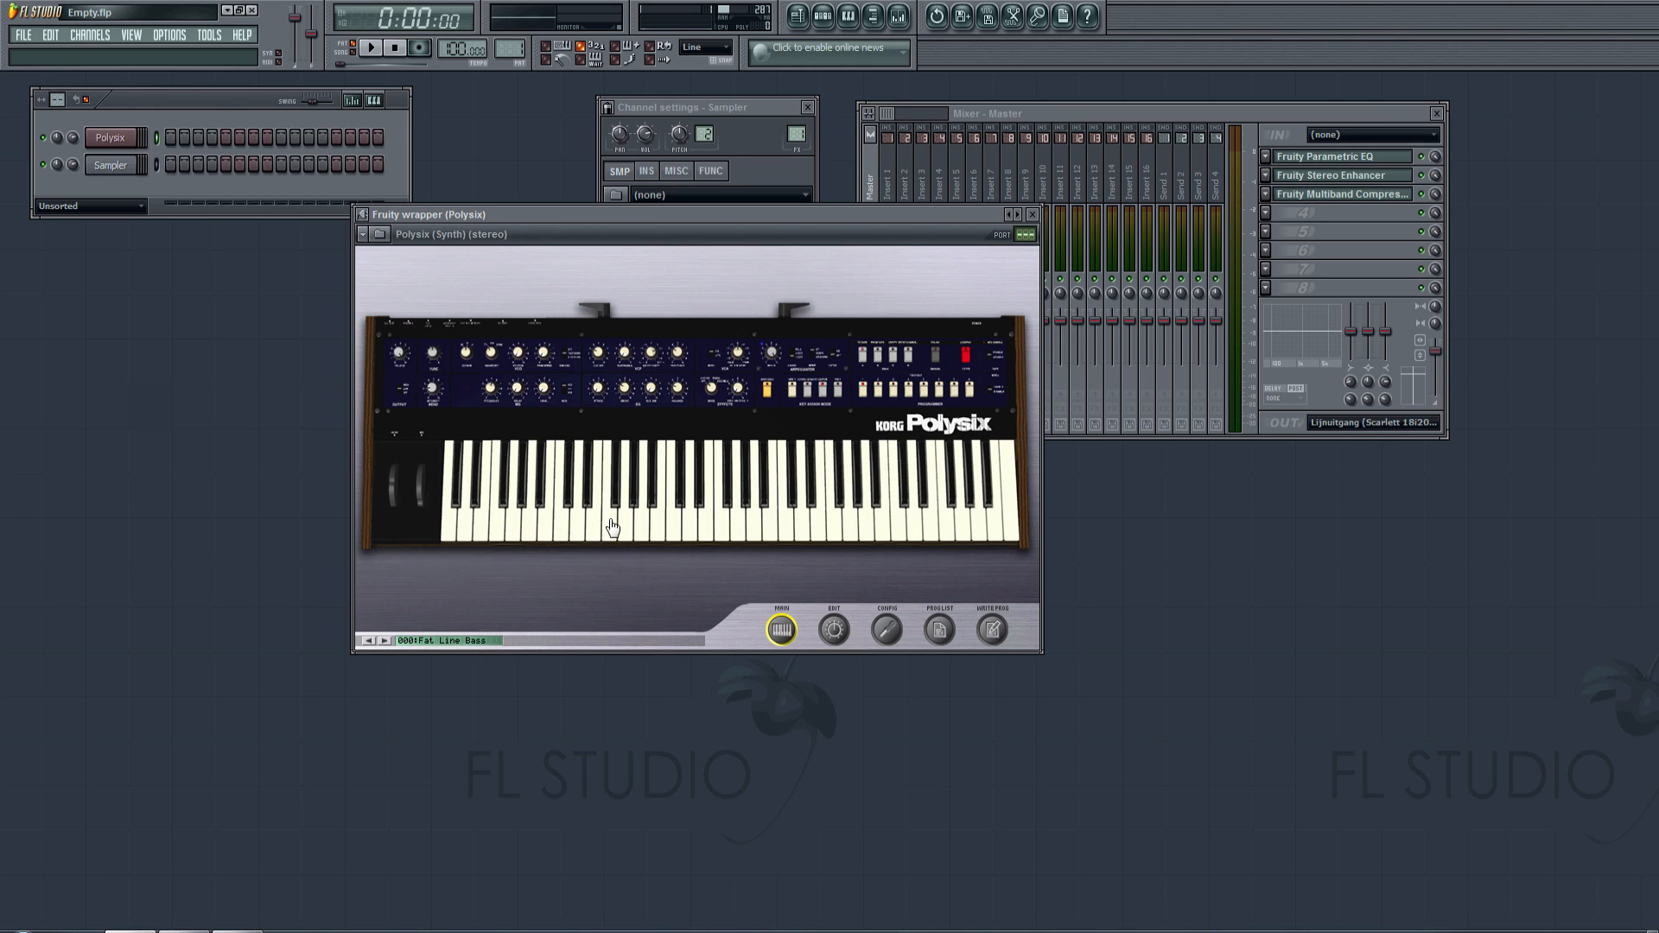
Step: Audition the Polysix's Fat Line Bass preset on its keyboard and view the filter cutoff control
left_click(577, 527)
left_click(583, 529)
left_click(1032, 215)
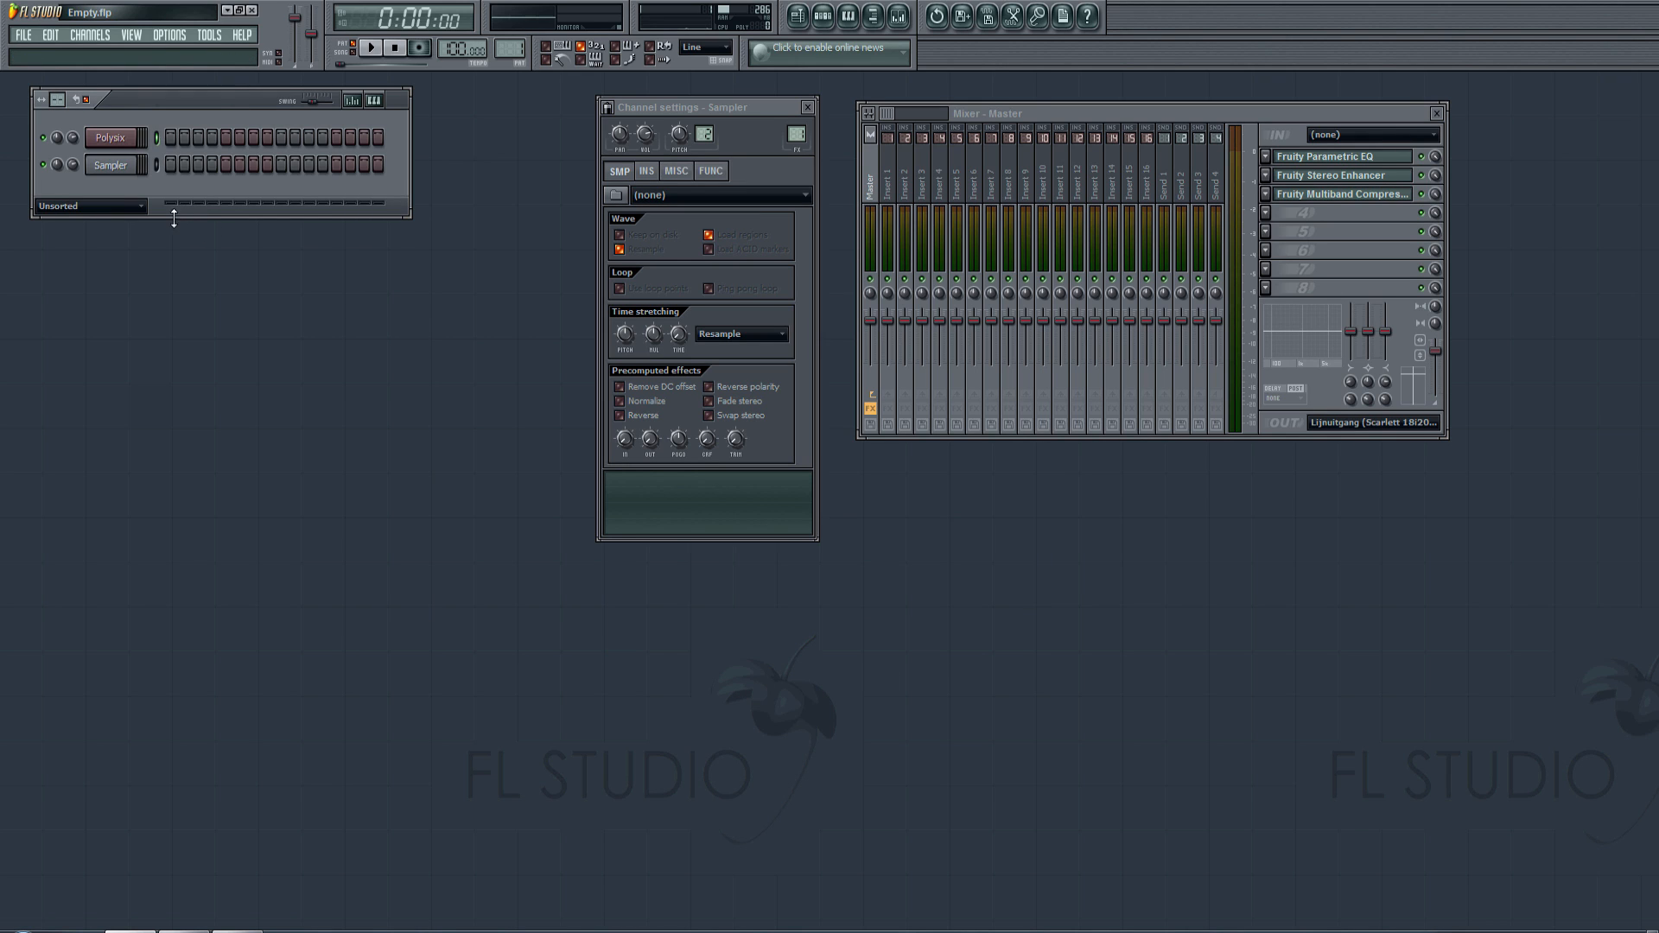
left_click(109, 138)
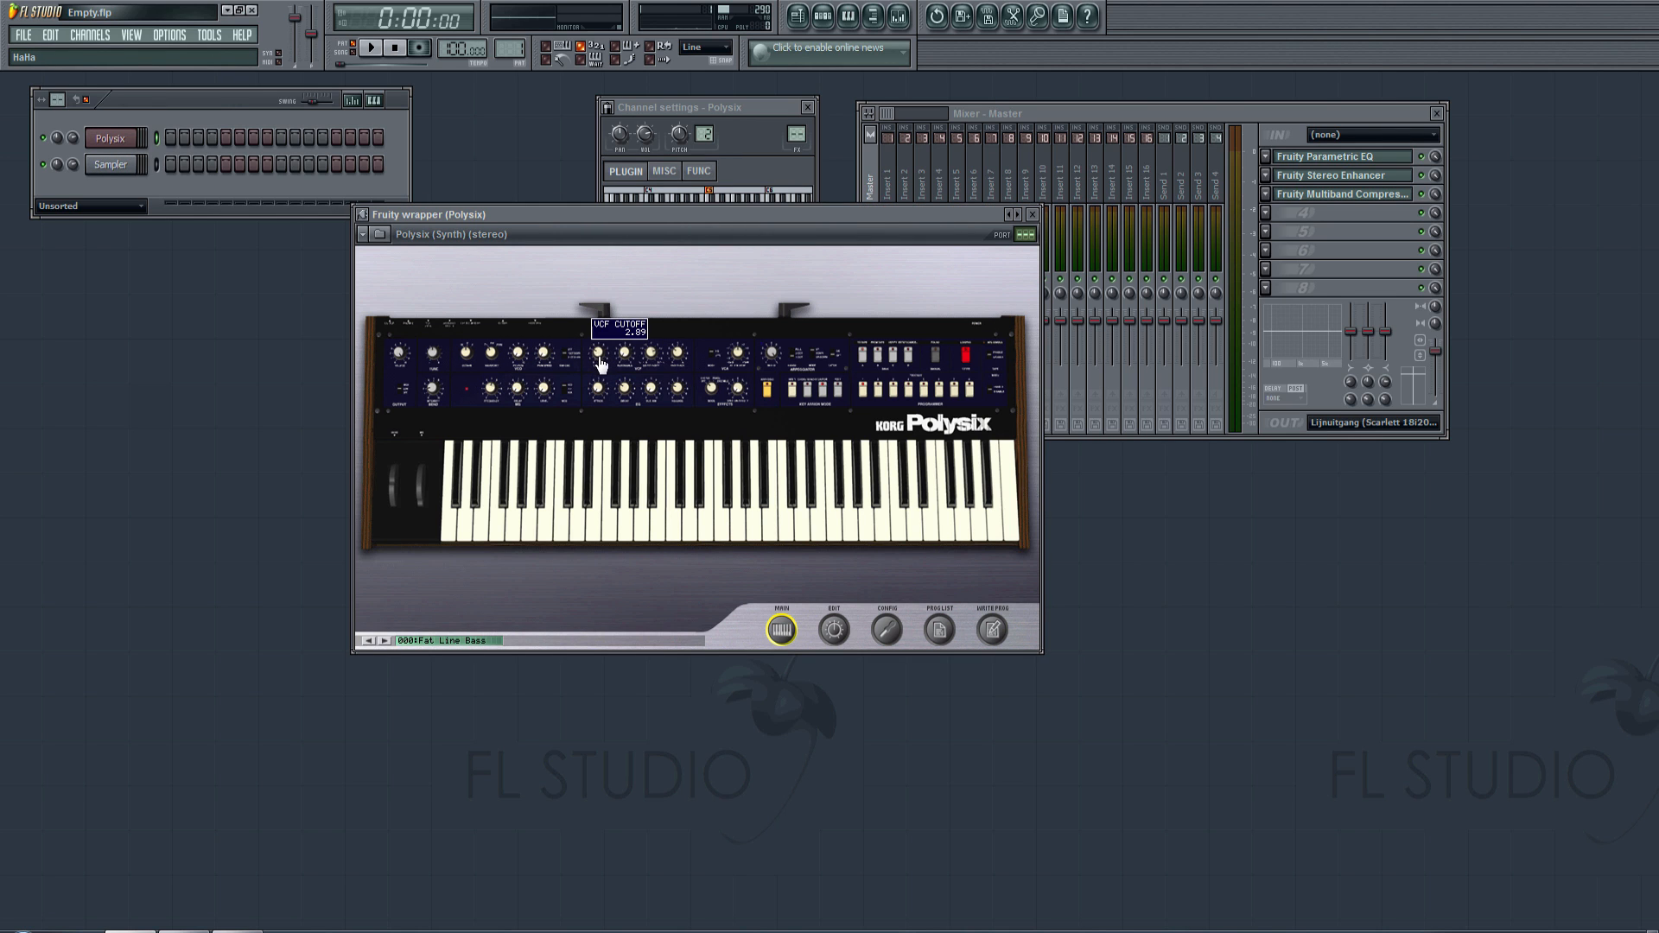
left_click(1033, 214)
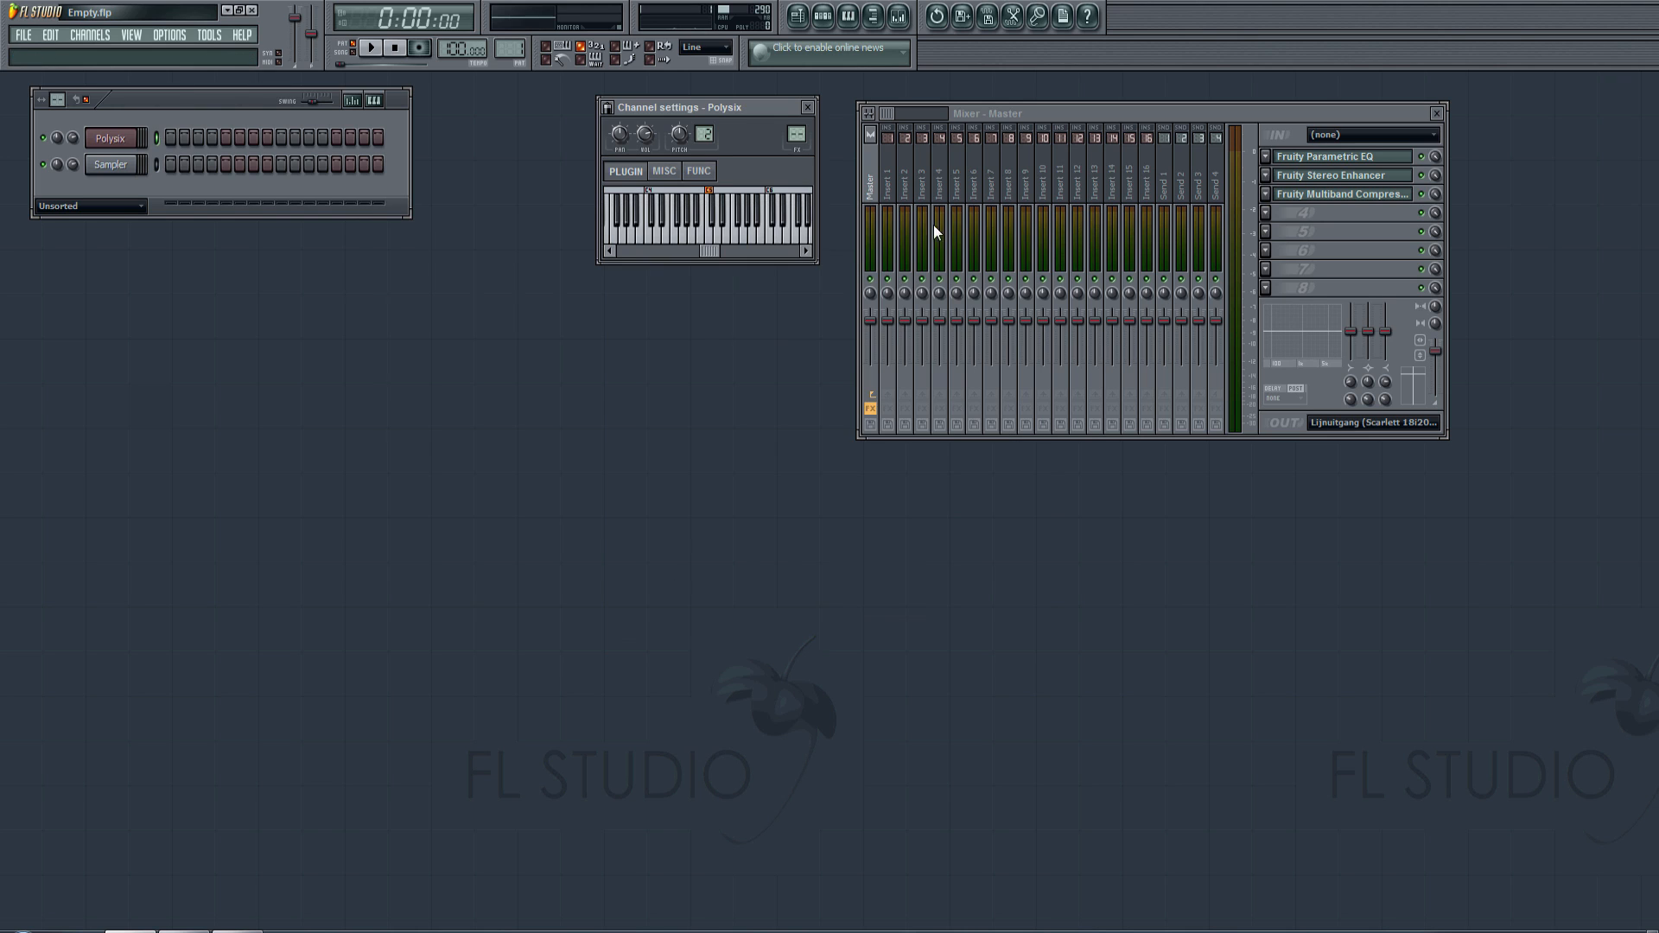
Step: In the Polysix piano roll, fill bars 1–2 with one-step D4 notes and bars 3–4 with one-step F#3 notes
right_click(129, 138)
left_click(158, 139)
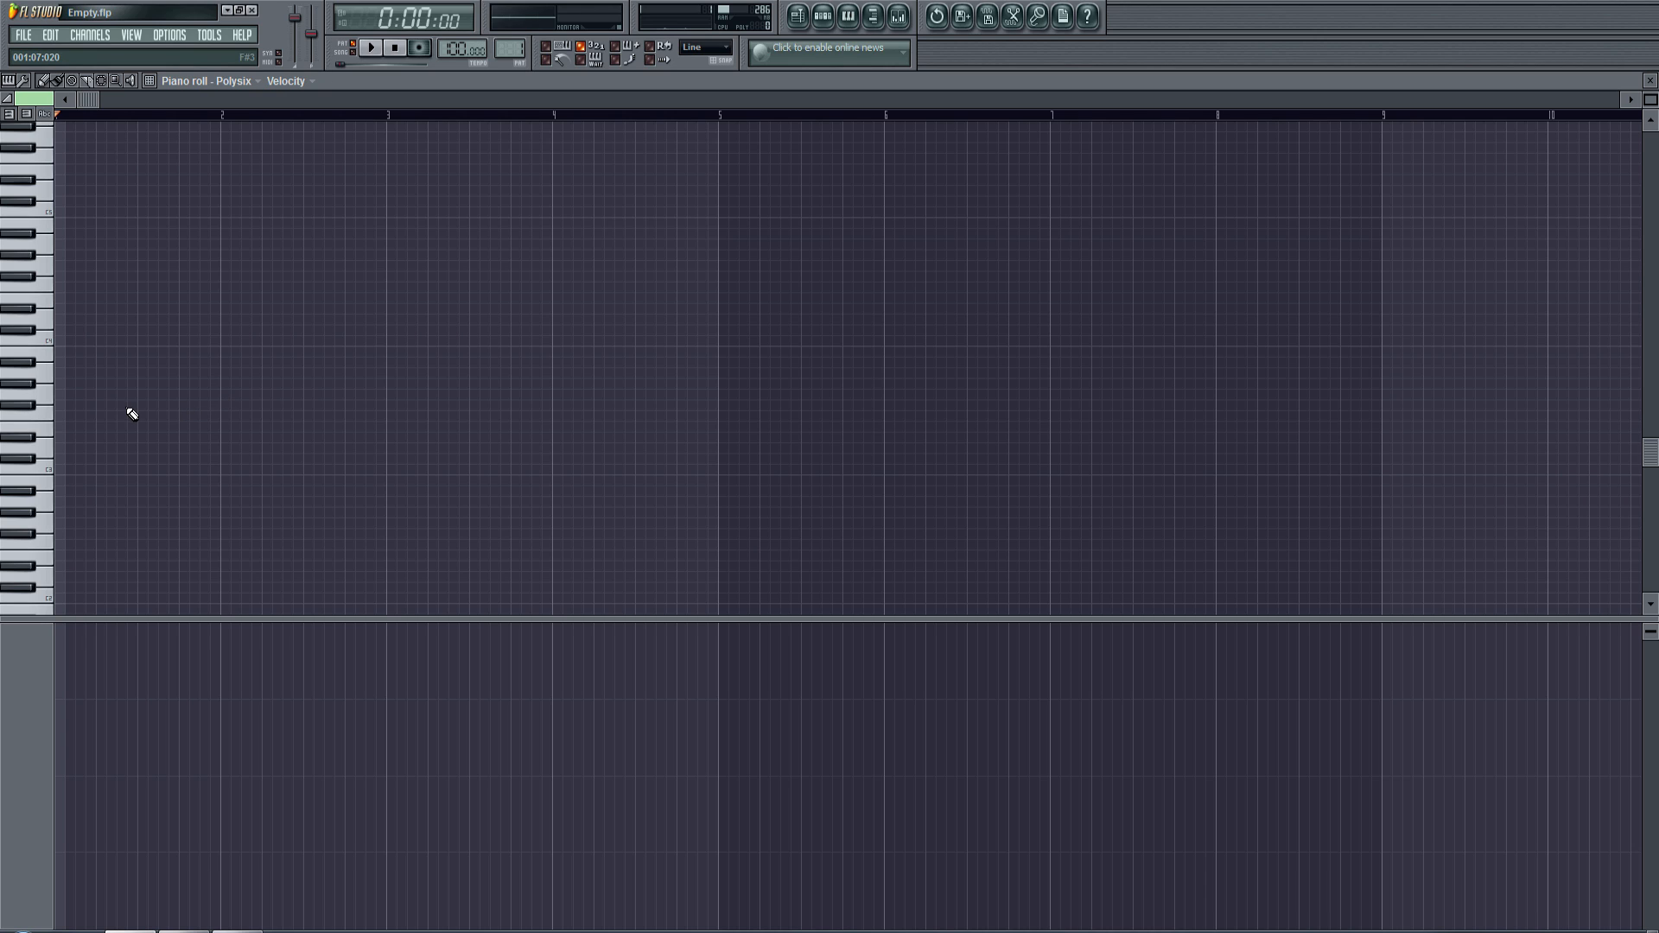
left_click(60, 323)
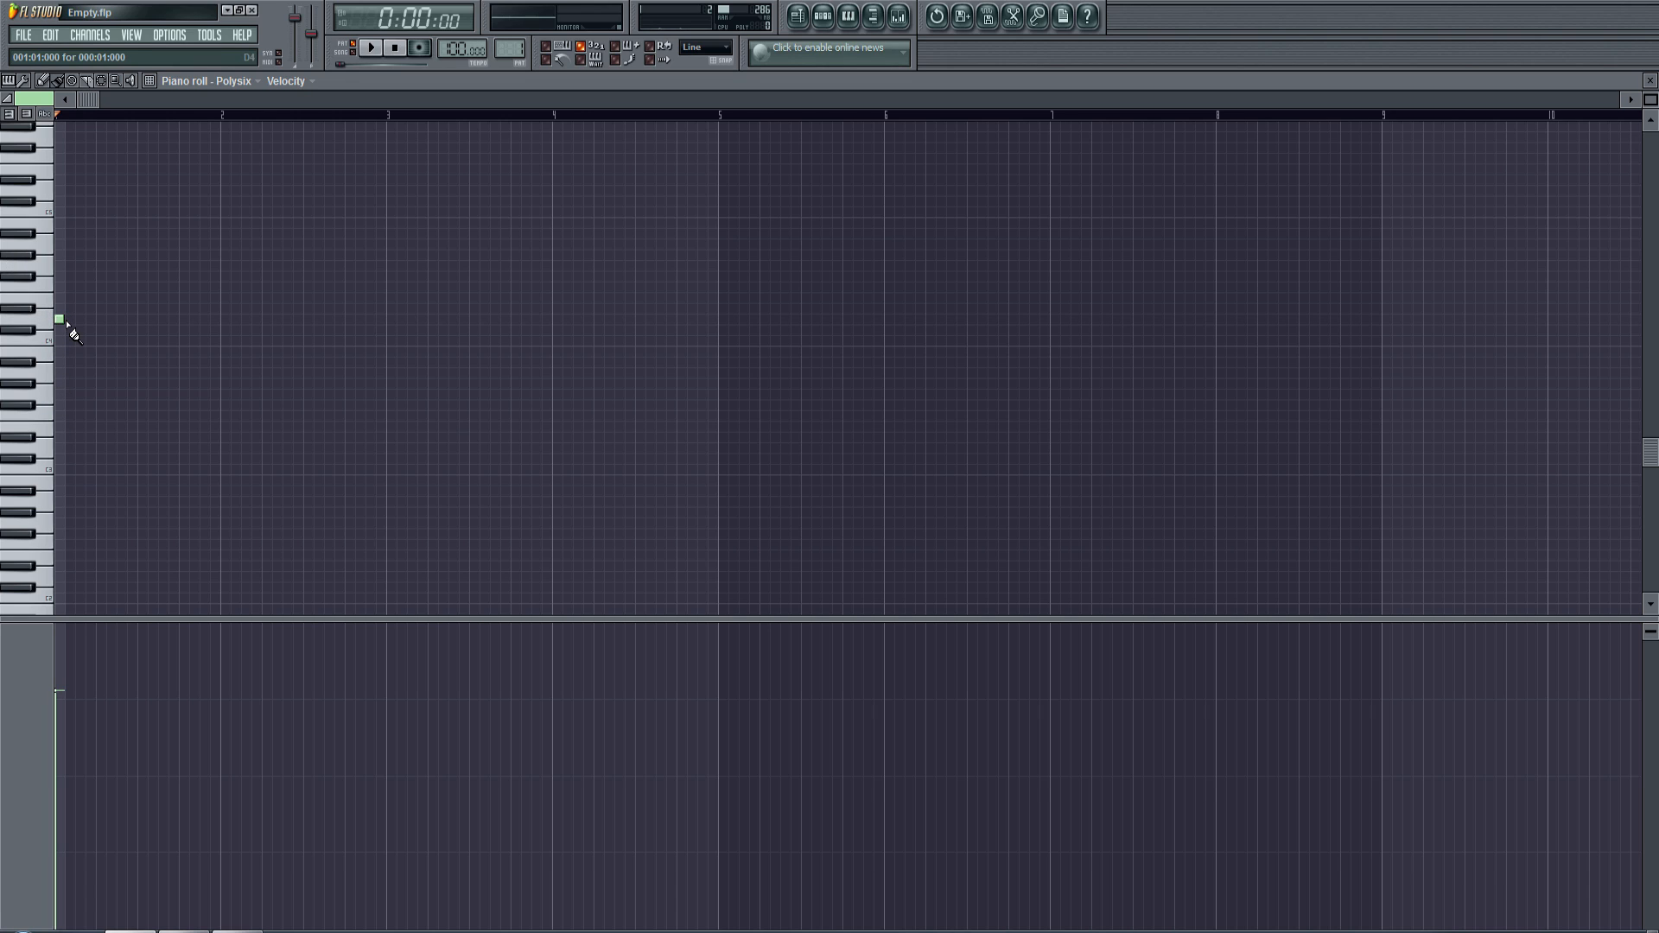
left_click_drag(69, 324, 373, 322)
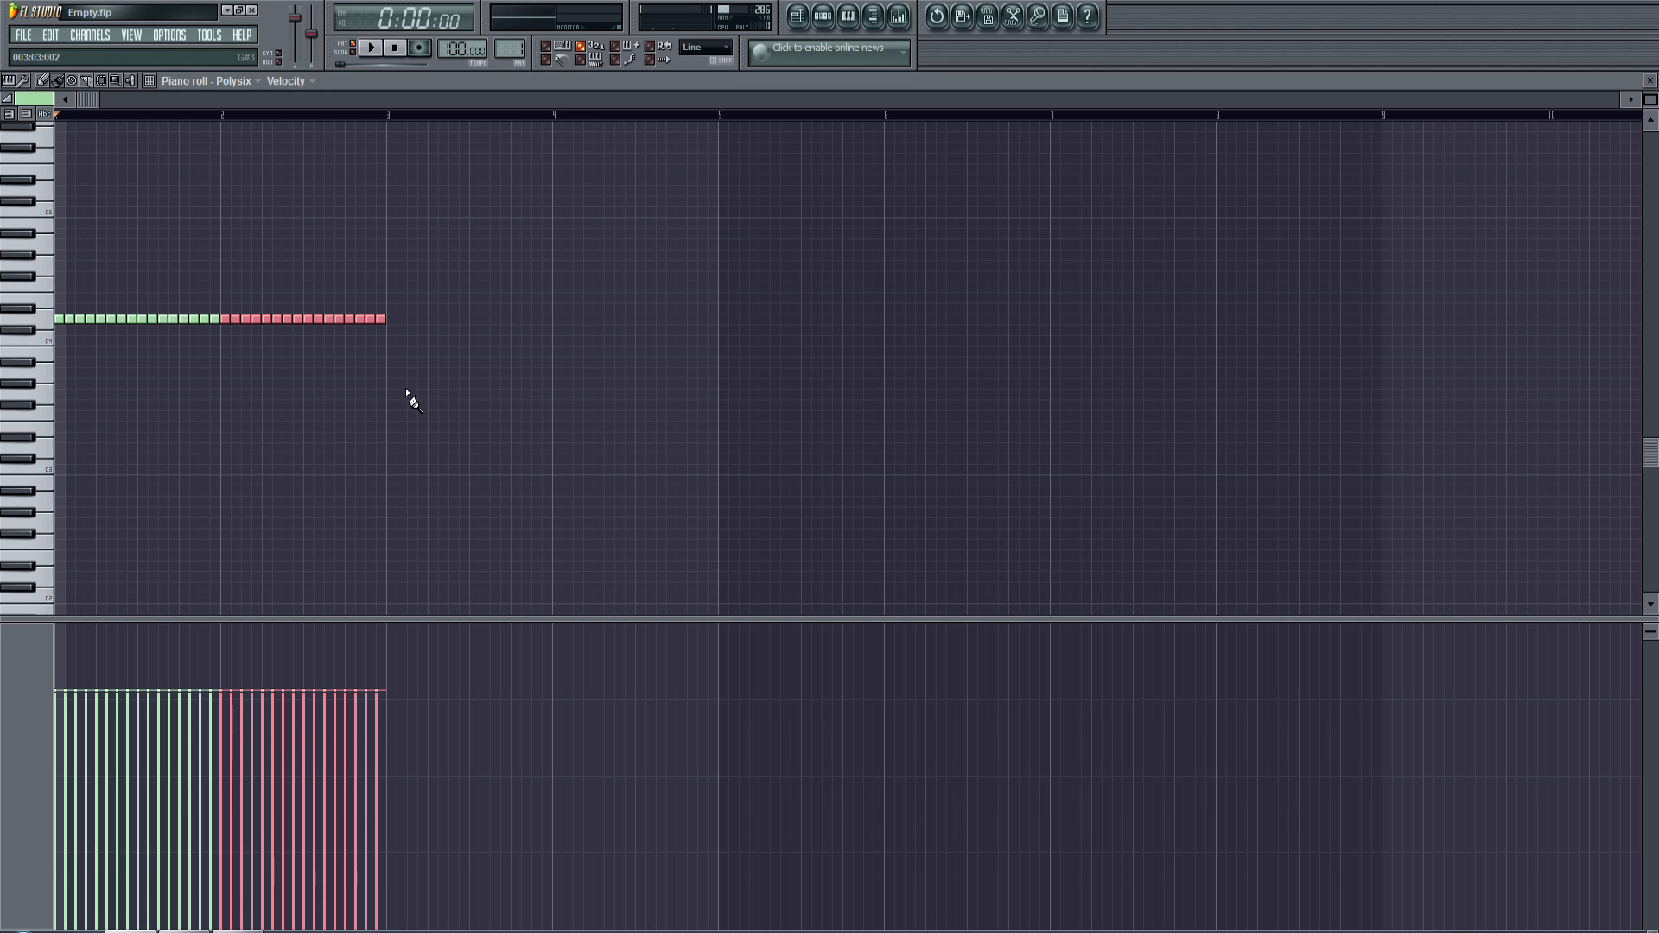
left_click_drag(390, 404, 715, 418)
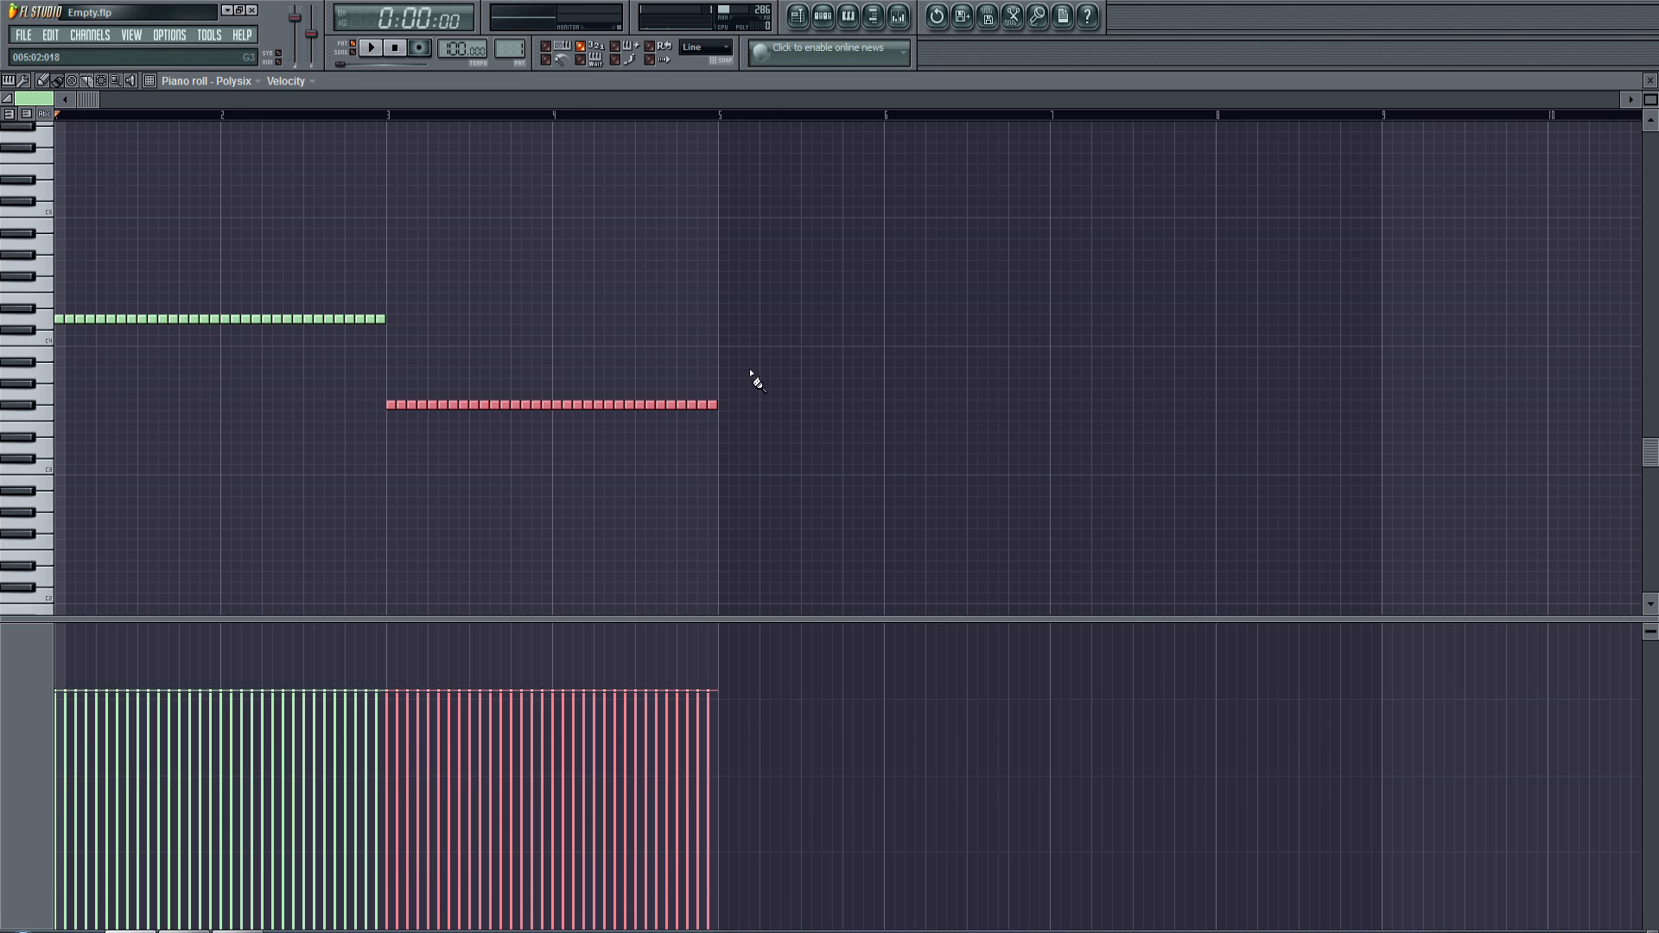
Step: Play back the four-bar Polysix bass pattern, stop it and close the piano roll
left_click(374, 50)
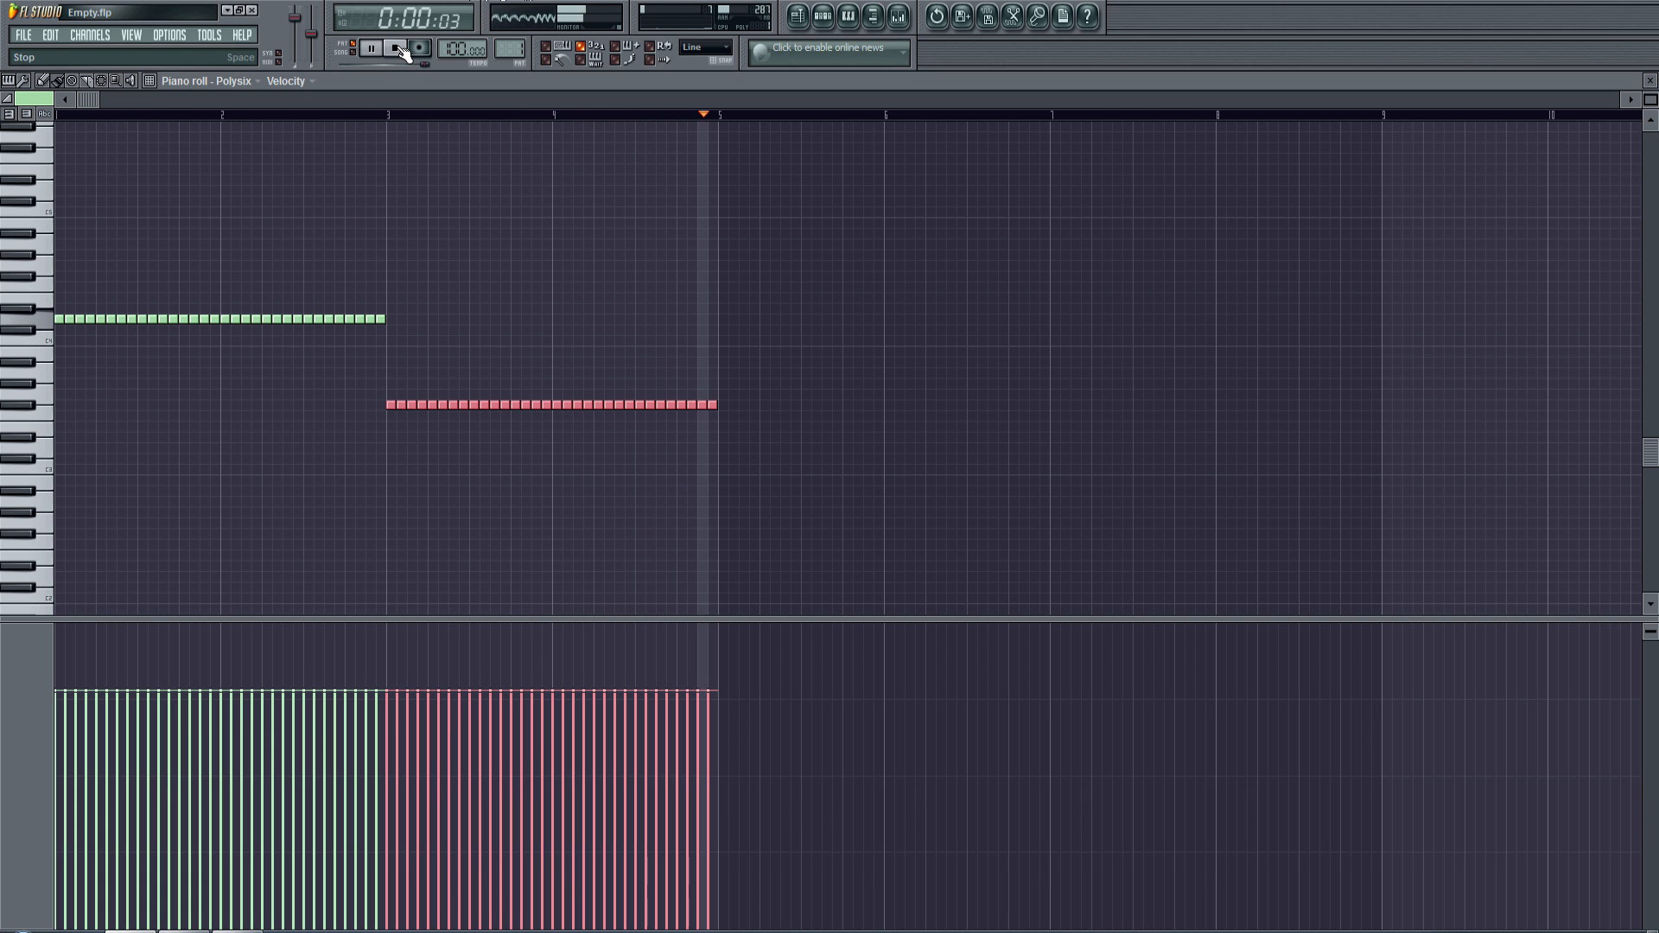
left_click(399, 49)
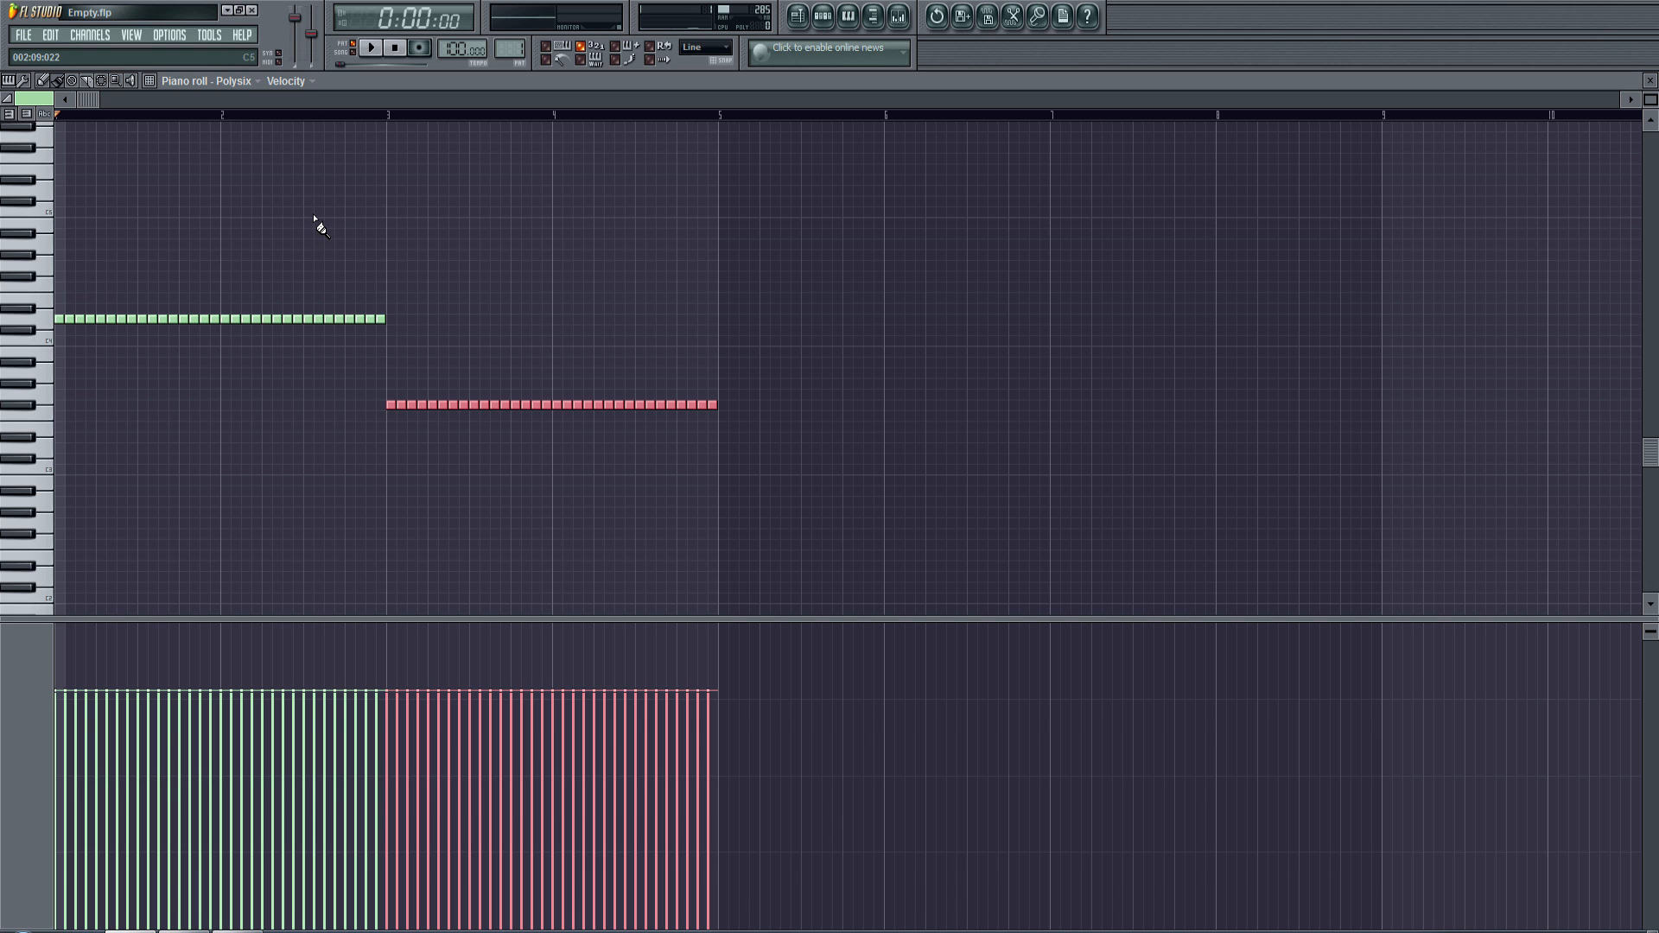
left_click(1651, 82)
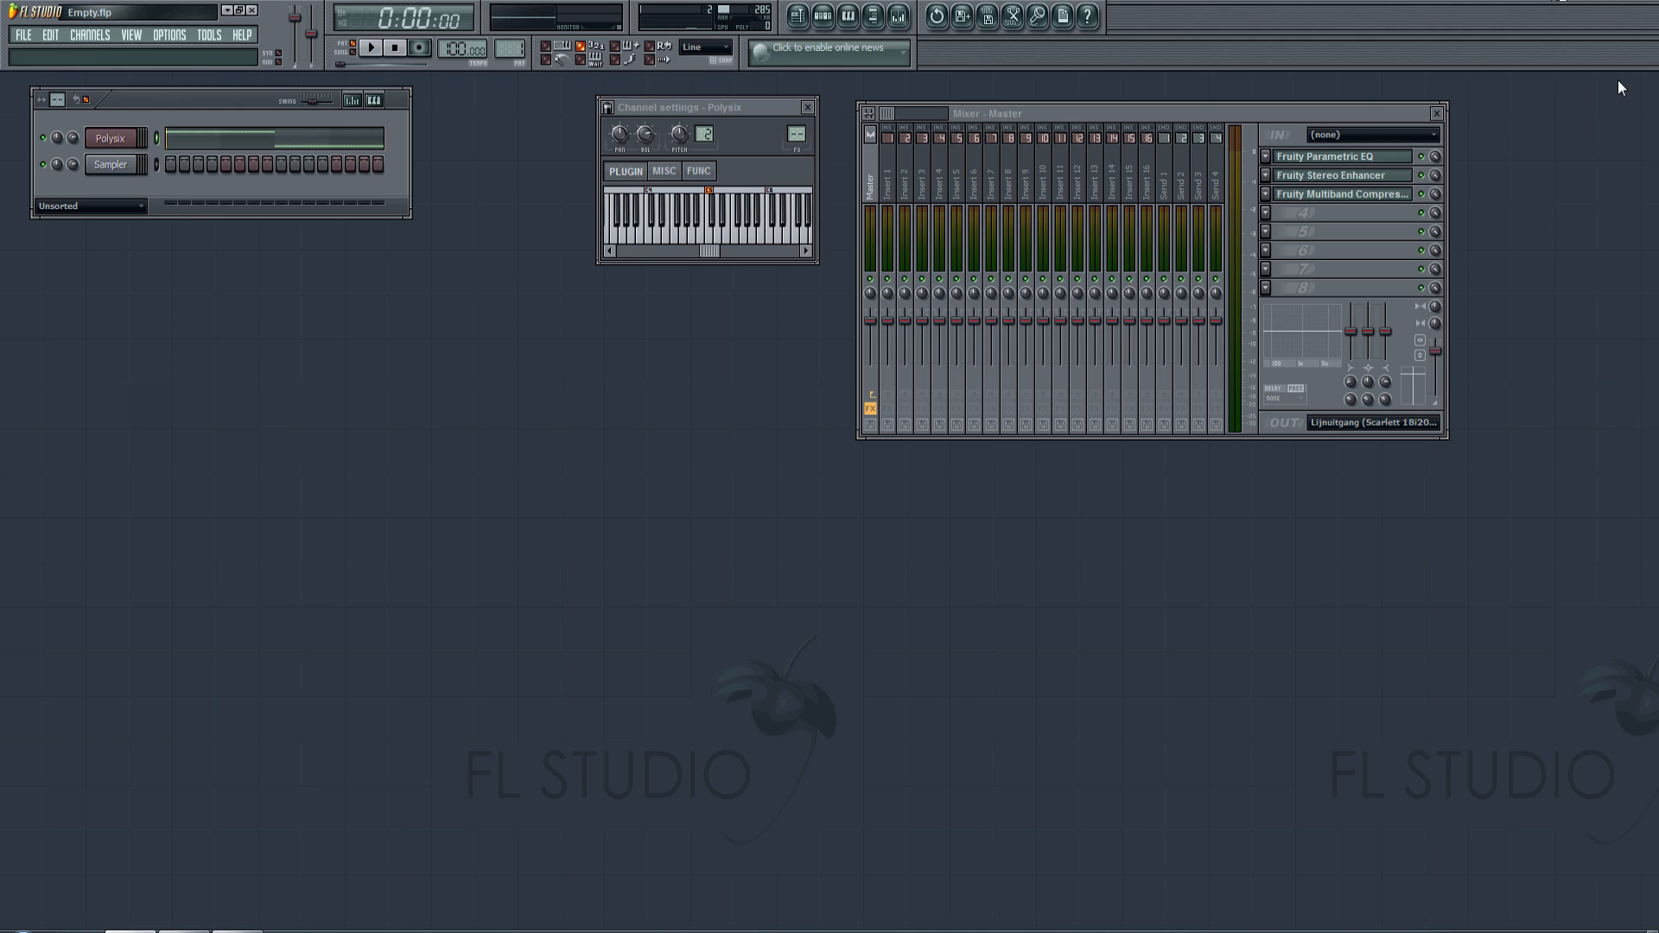
left_click(109, 142)
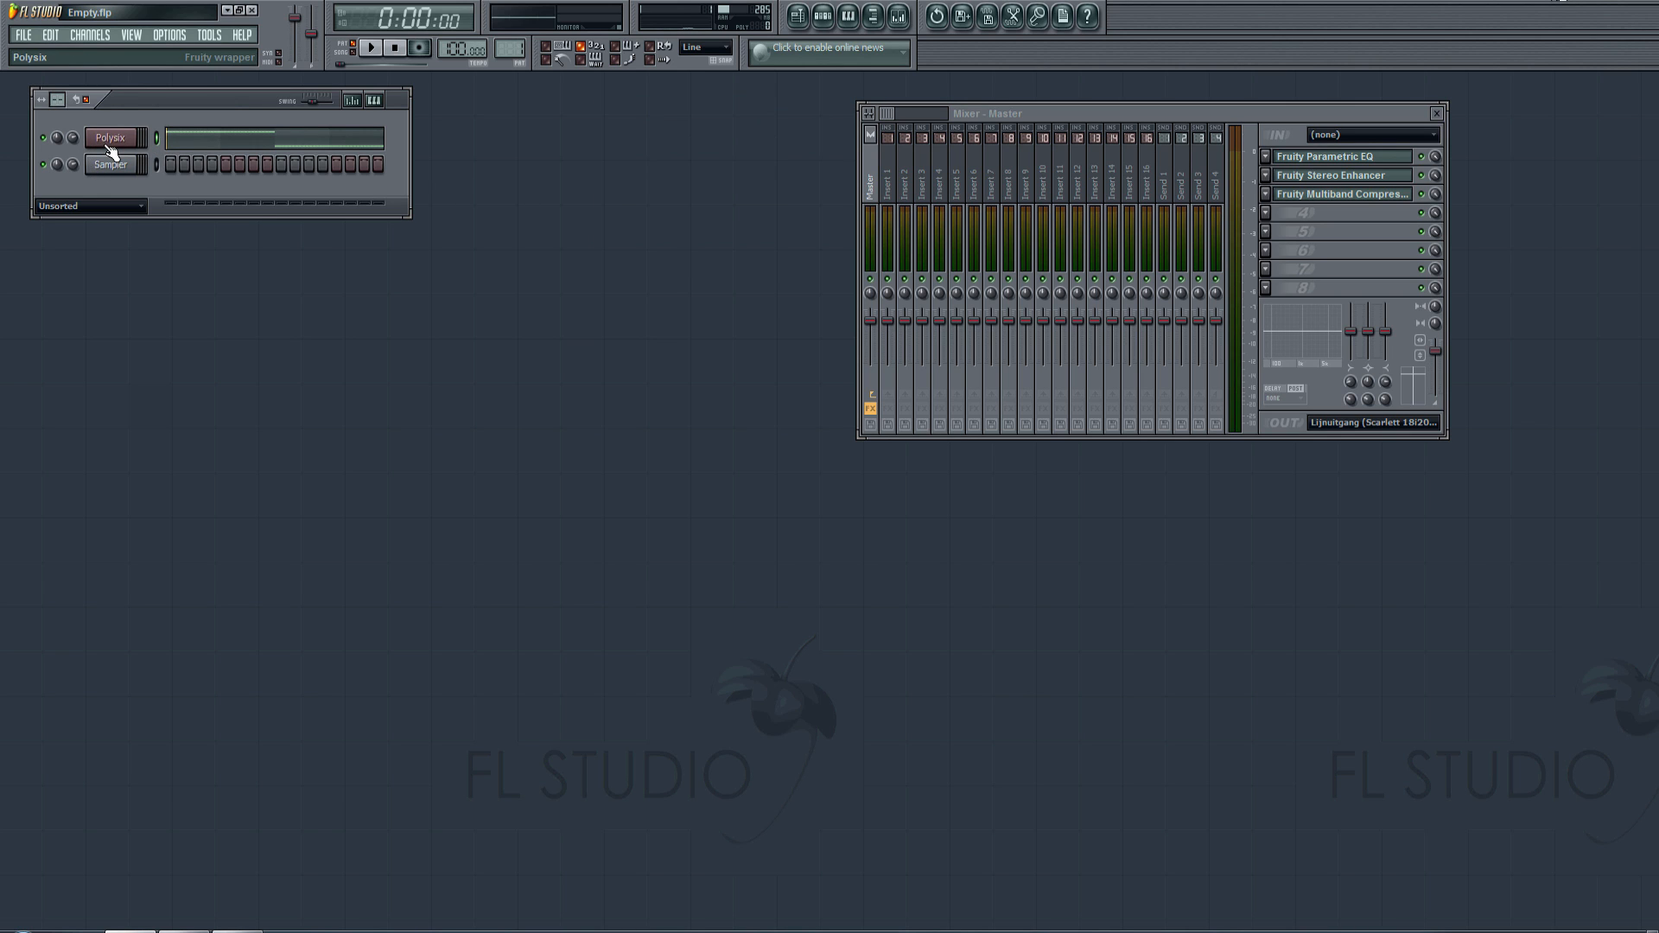
left_click(110, 147)
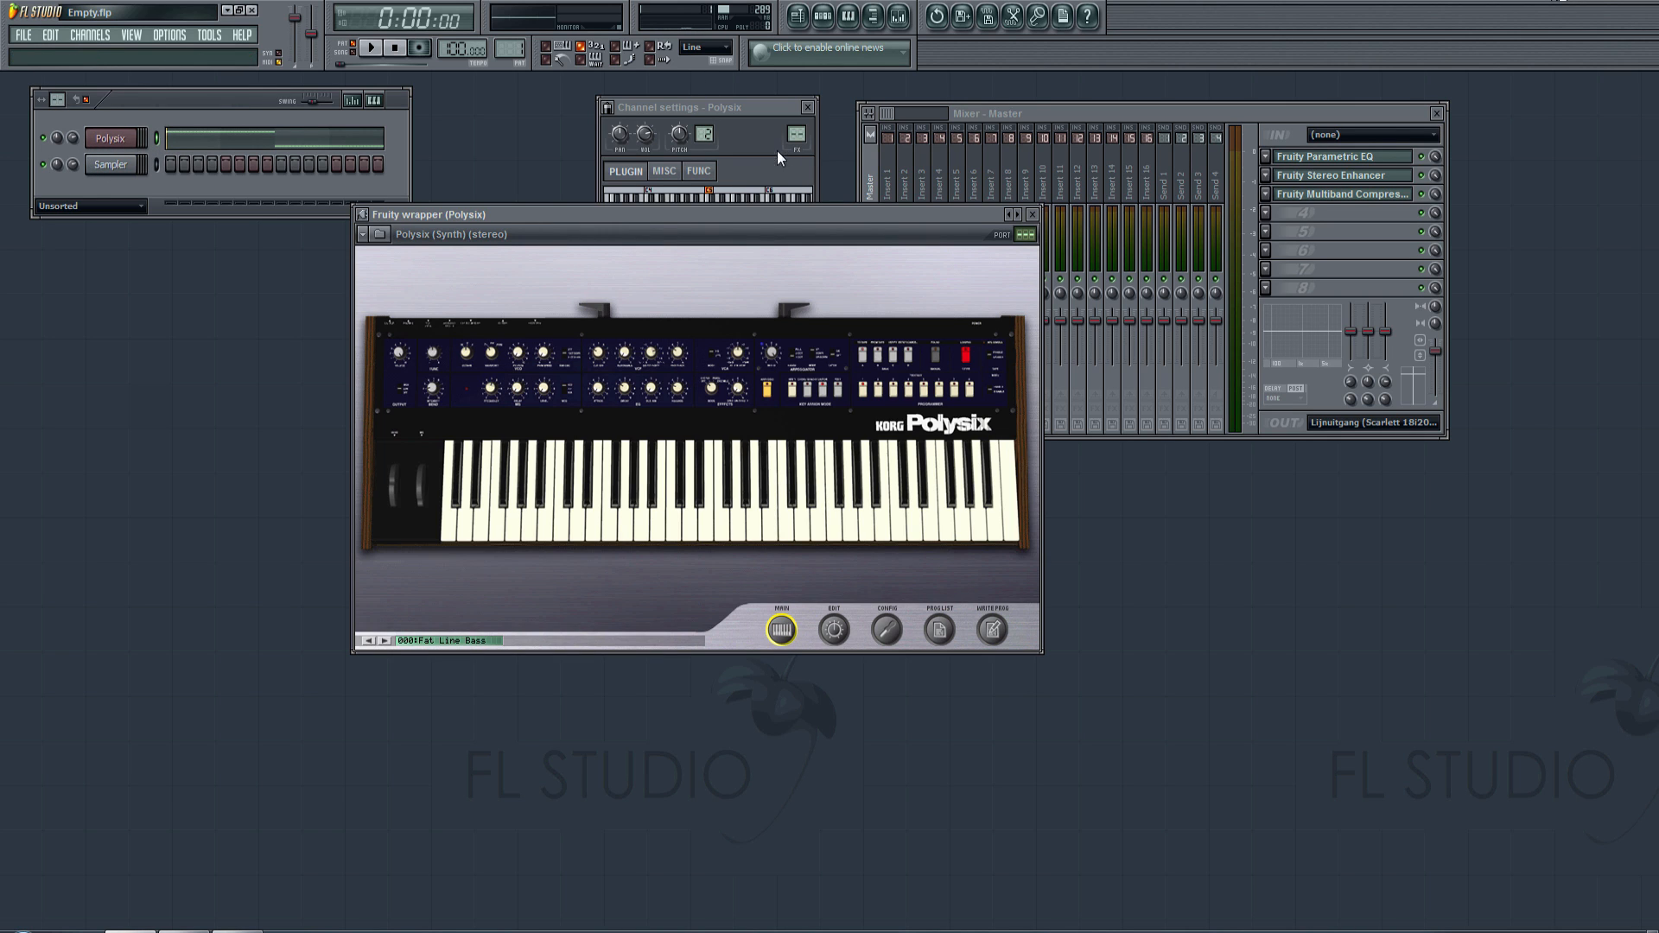
left_click(1031, 215)
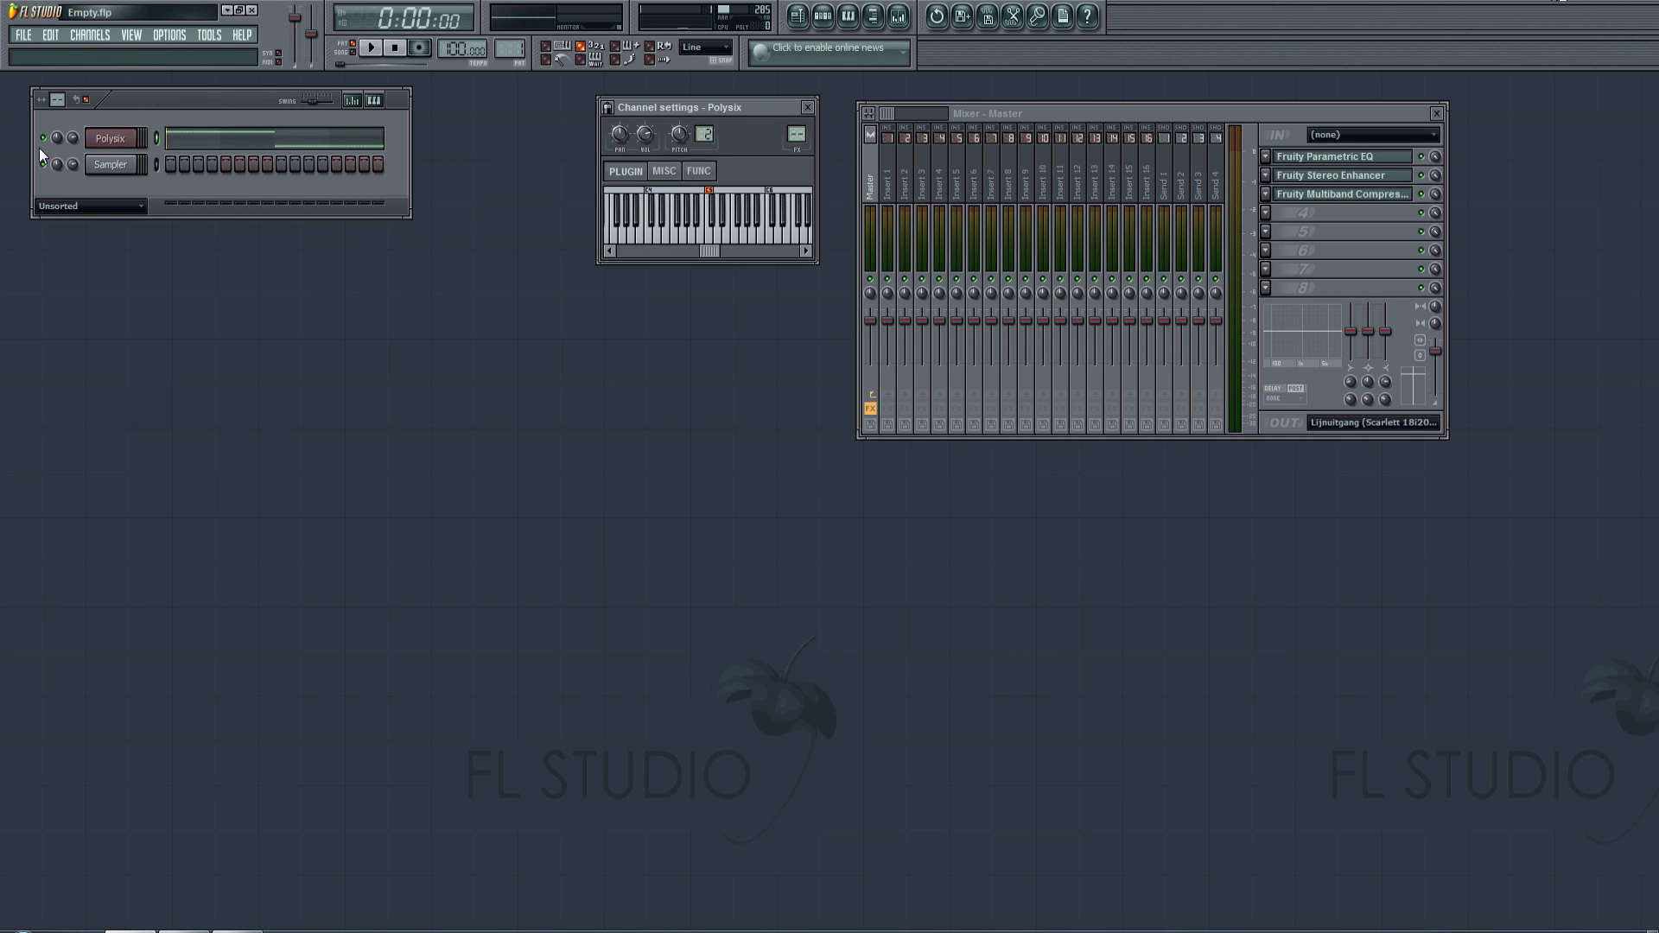
Step: Insert a LuSH-101 synth channel and move its plugin window clear of the channel list
right_click(128, 141)
mouse_move(200, 278)
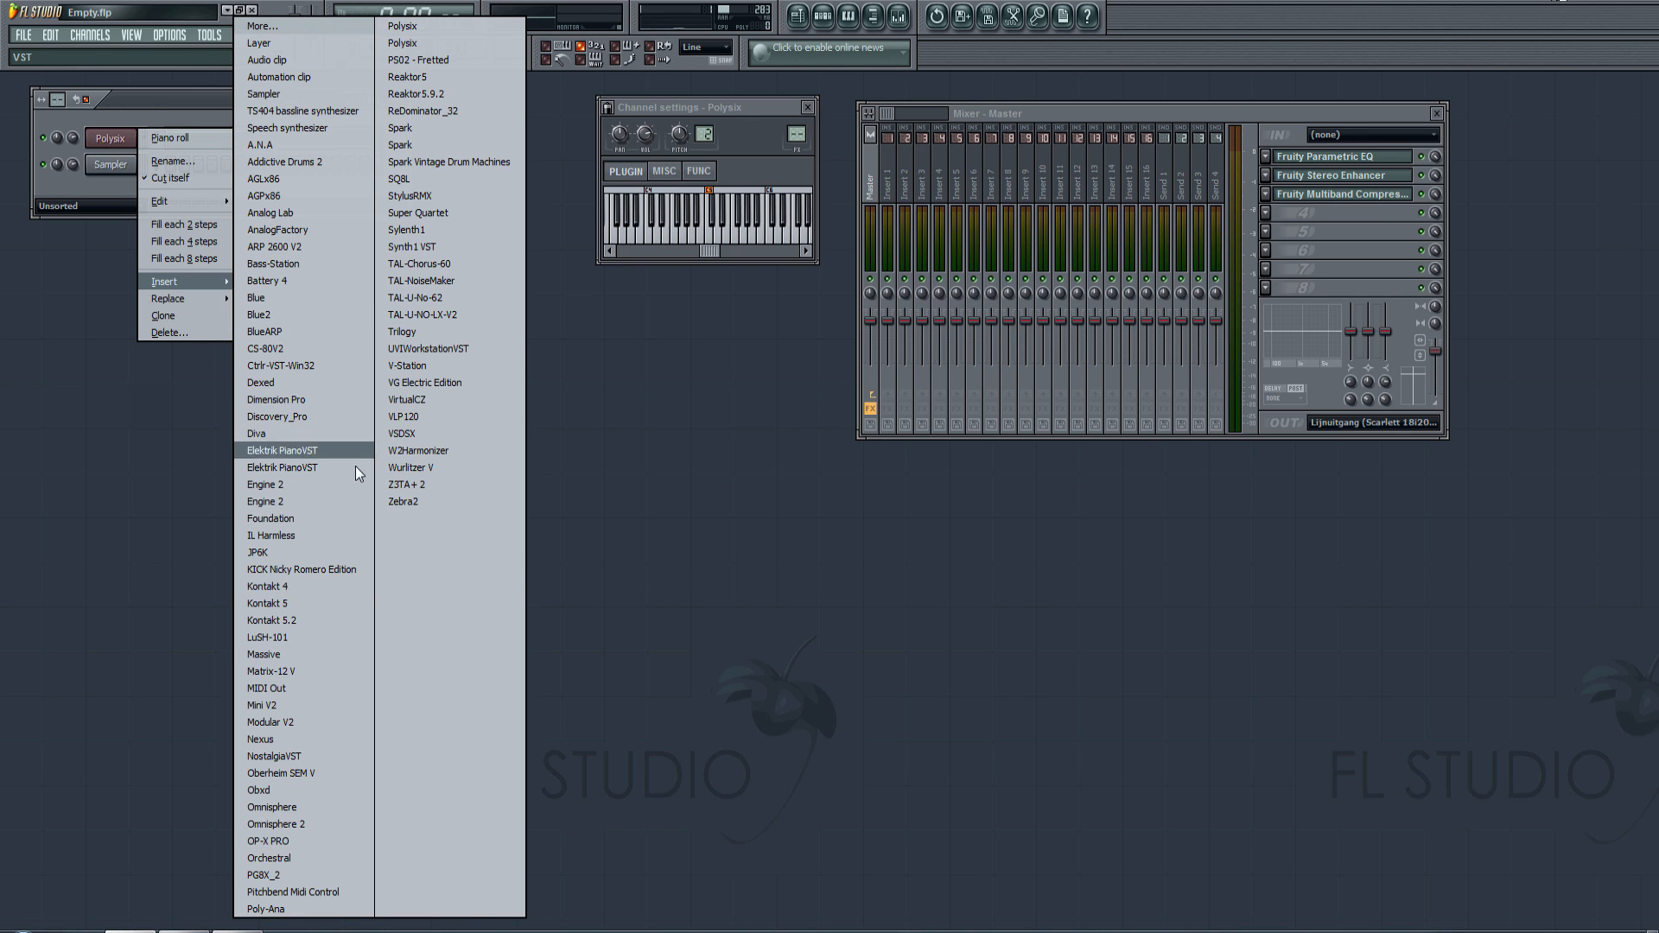
left_click(293, 636)
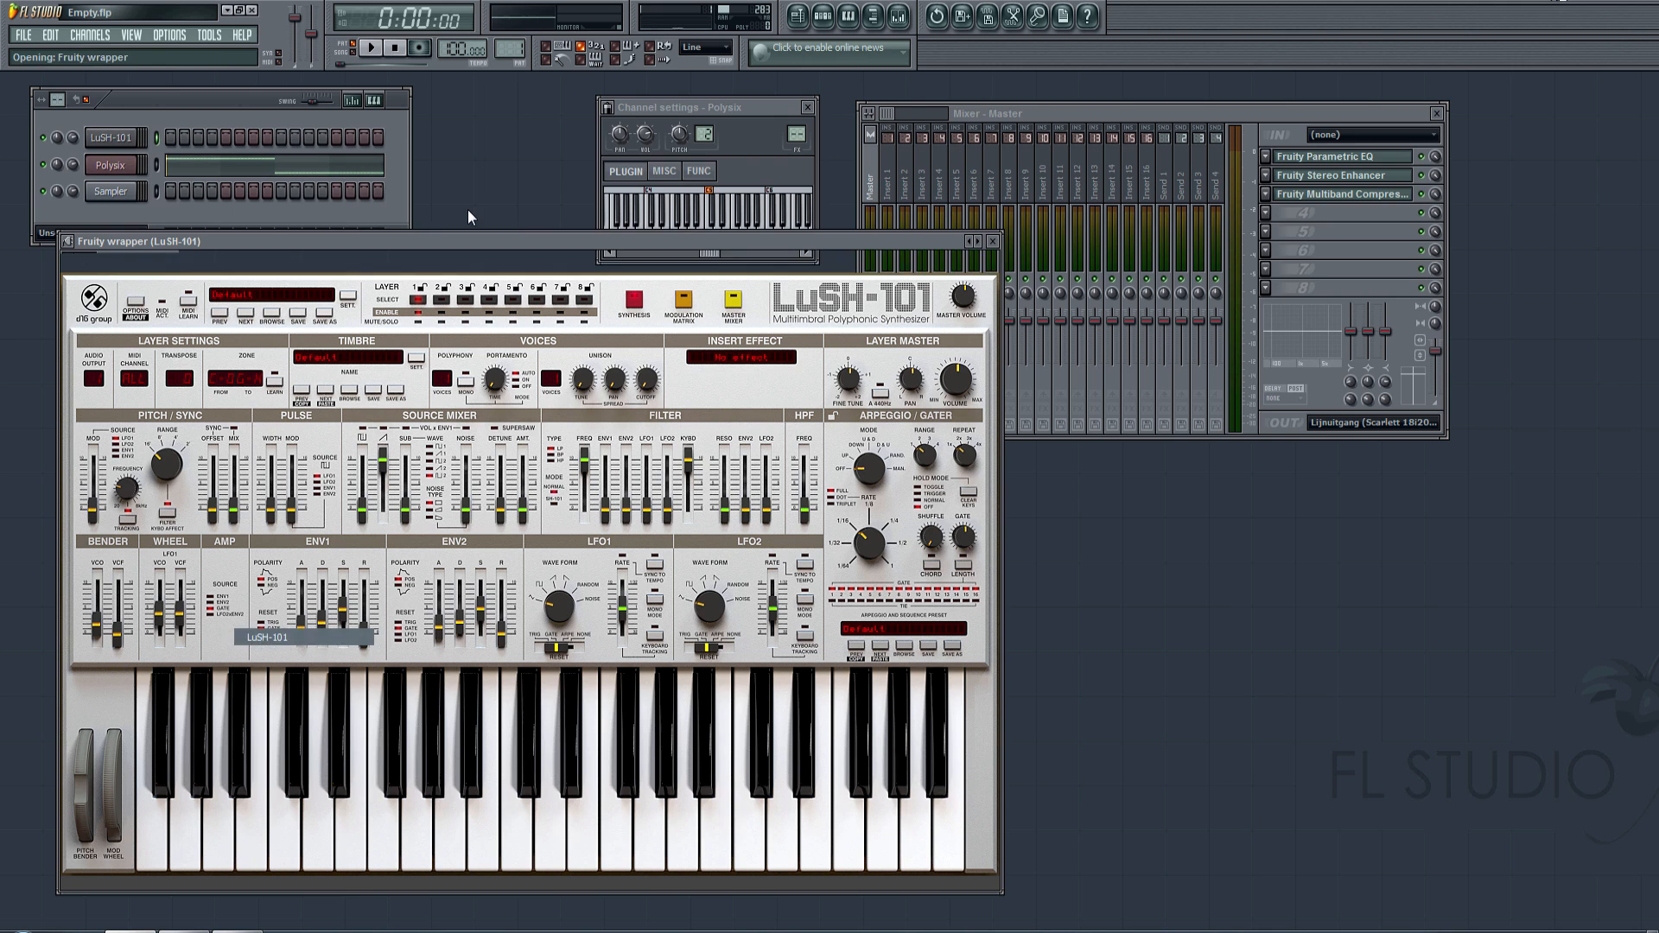
left_click_drag(548, 241, 784, 166)
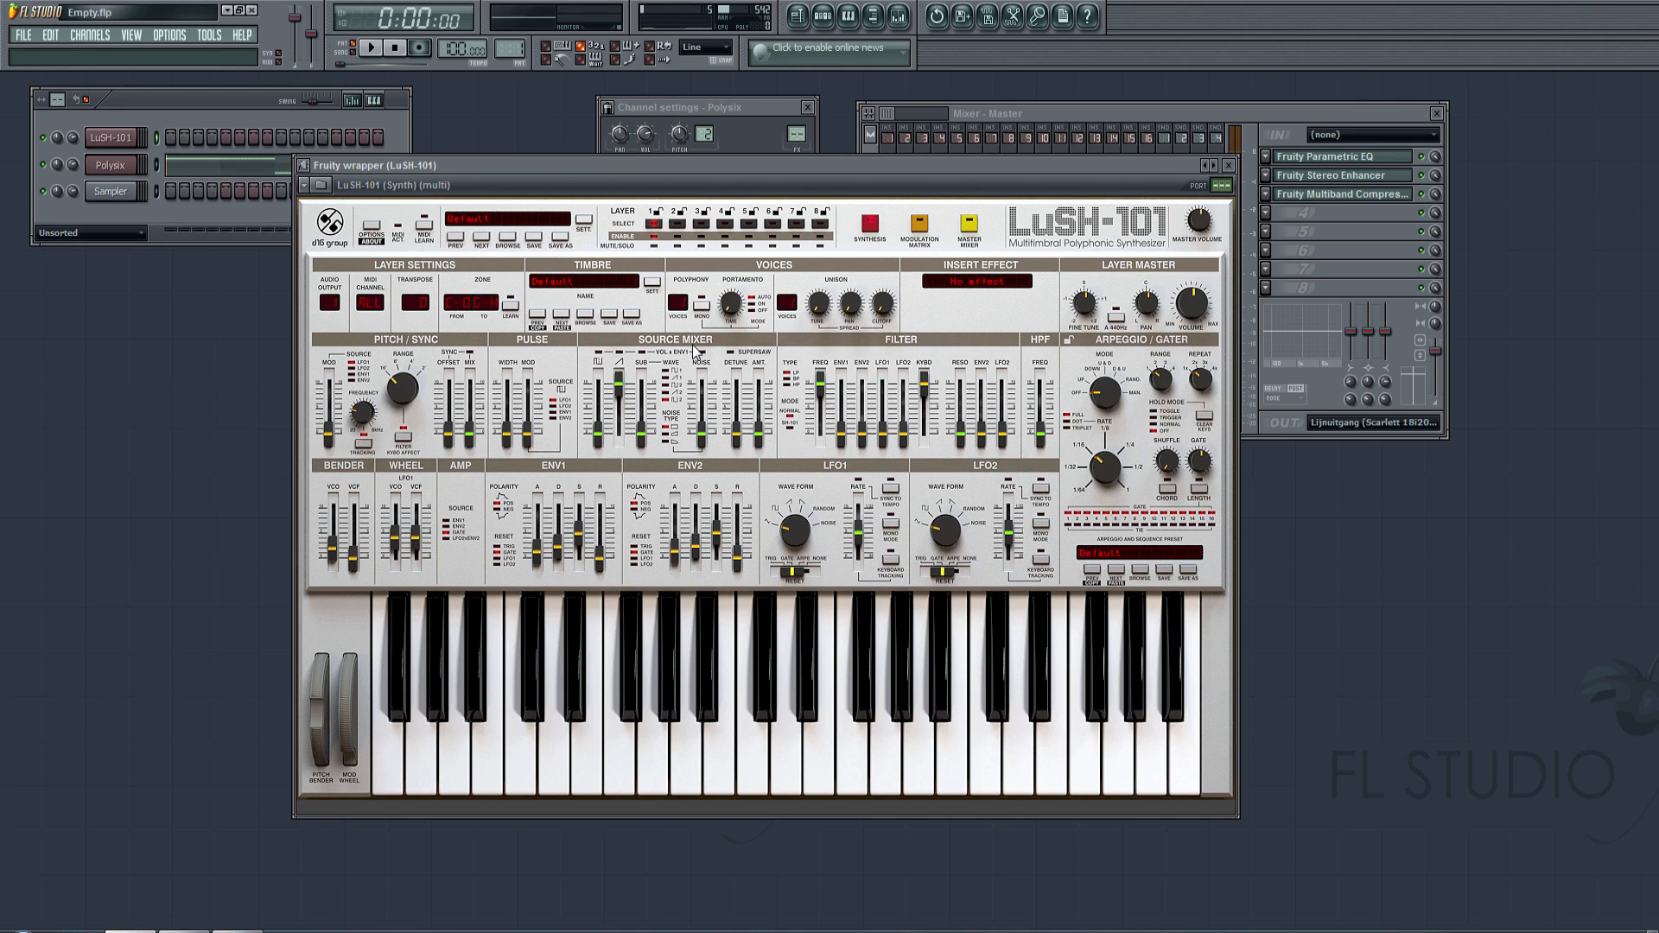
Step: Load the Brash preset from the Custom Patches folder into the LuSH-101
left_click(512, 244)
left_click(375, 309)
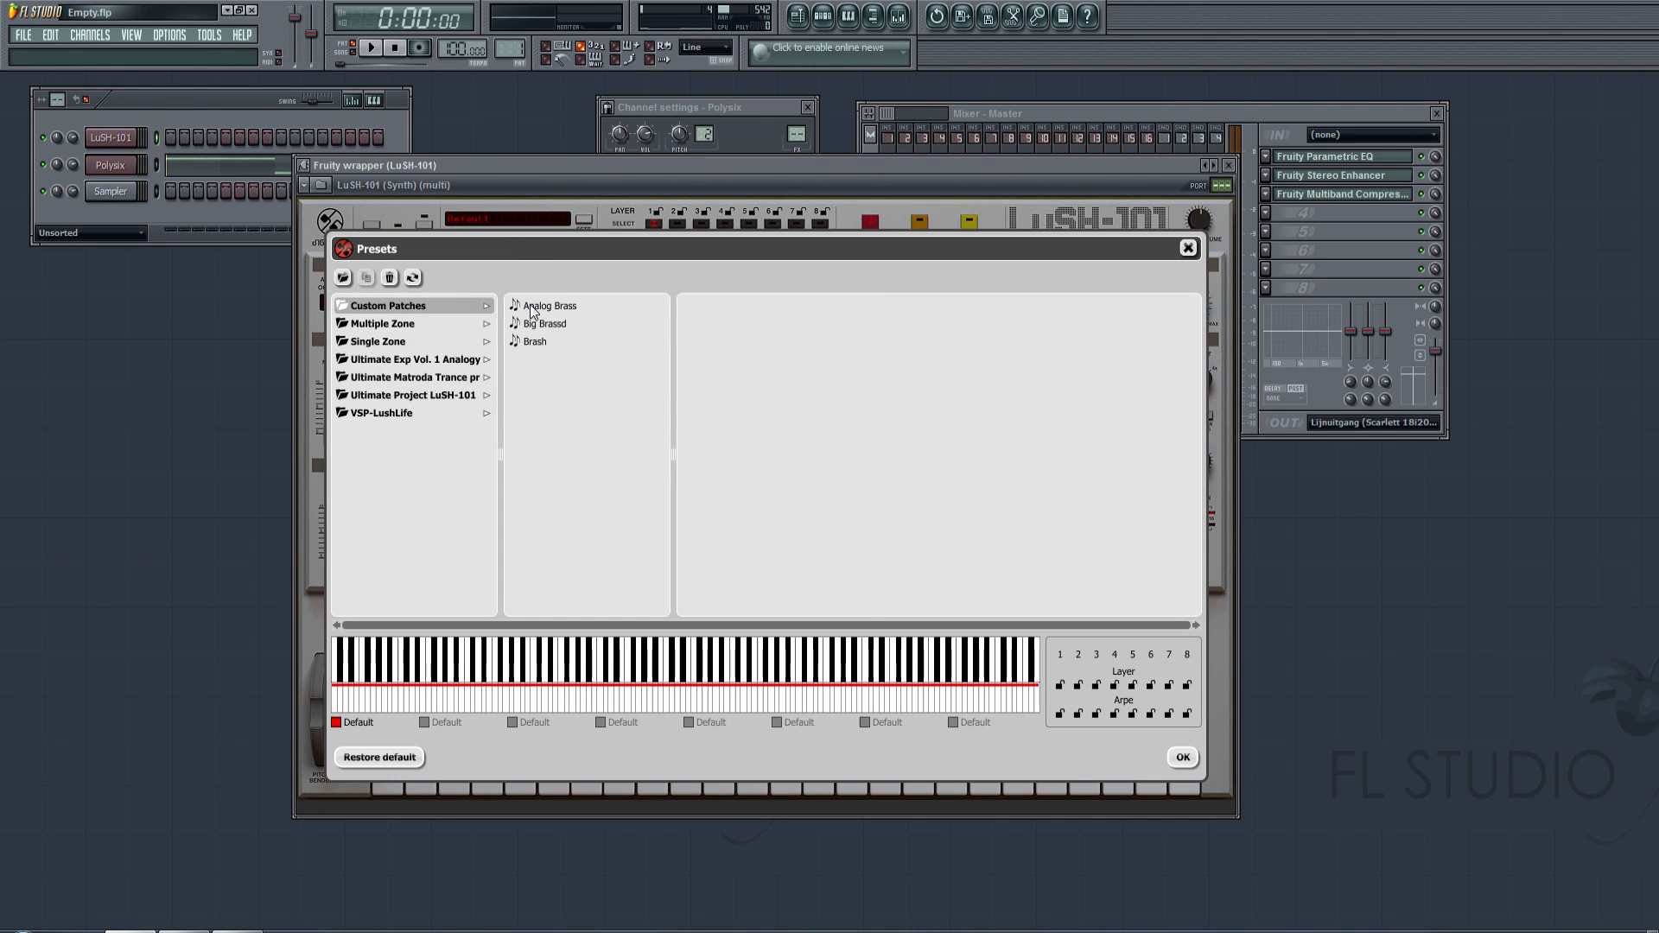
left_click(535, 342)
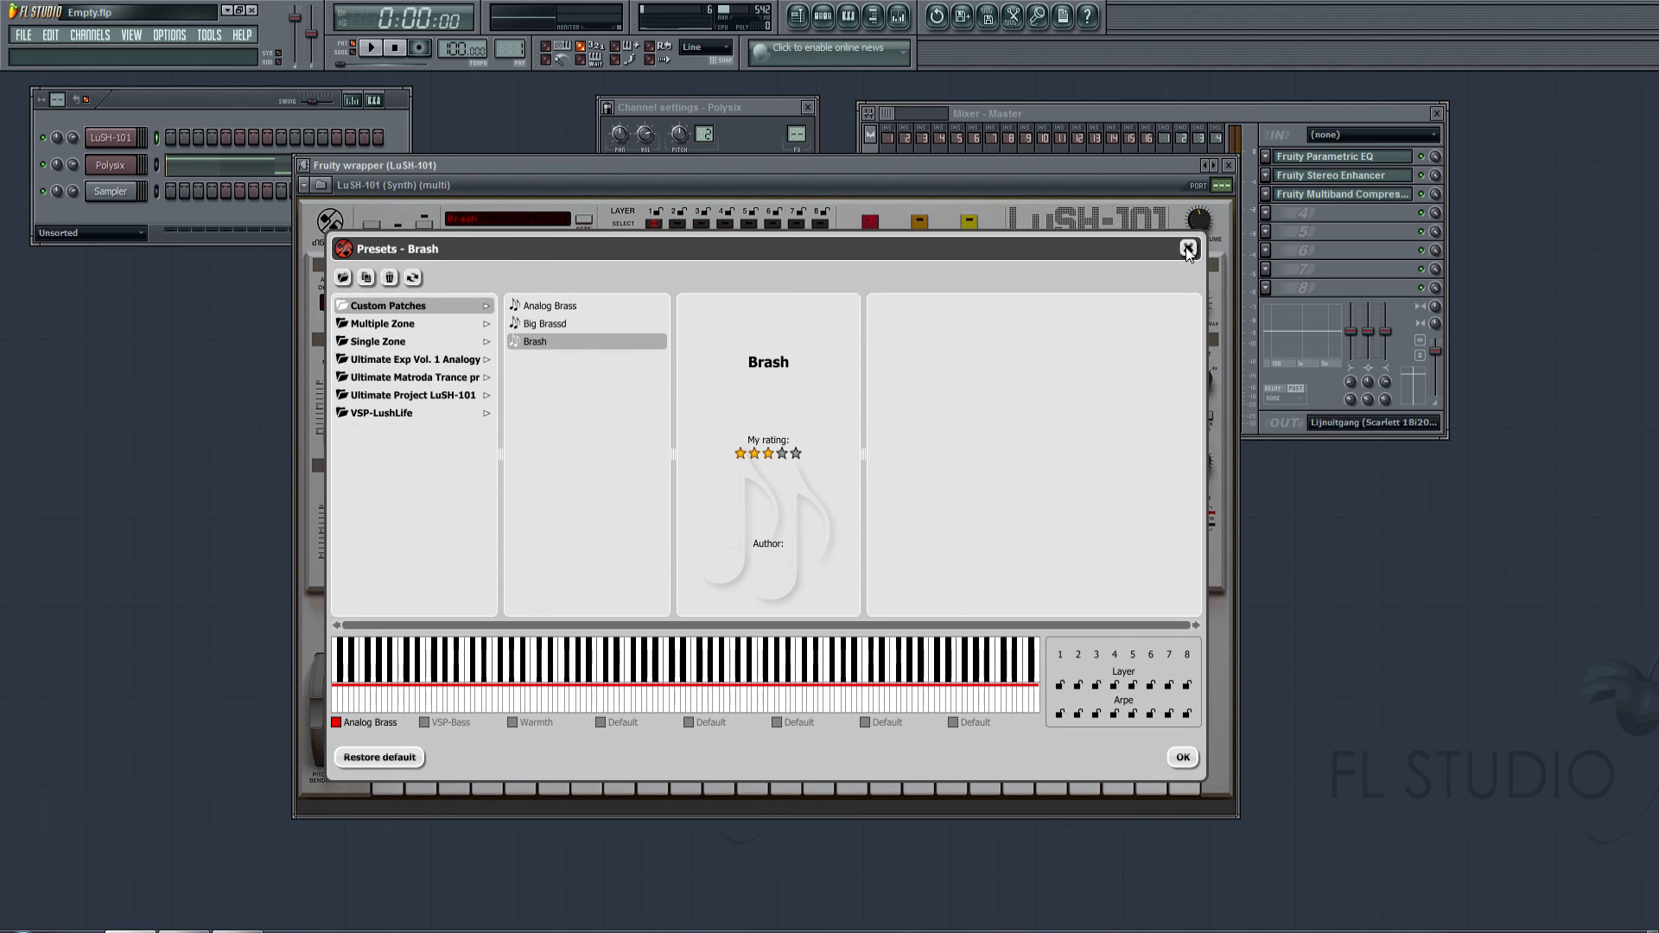
left_click(1188, 248)
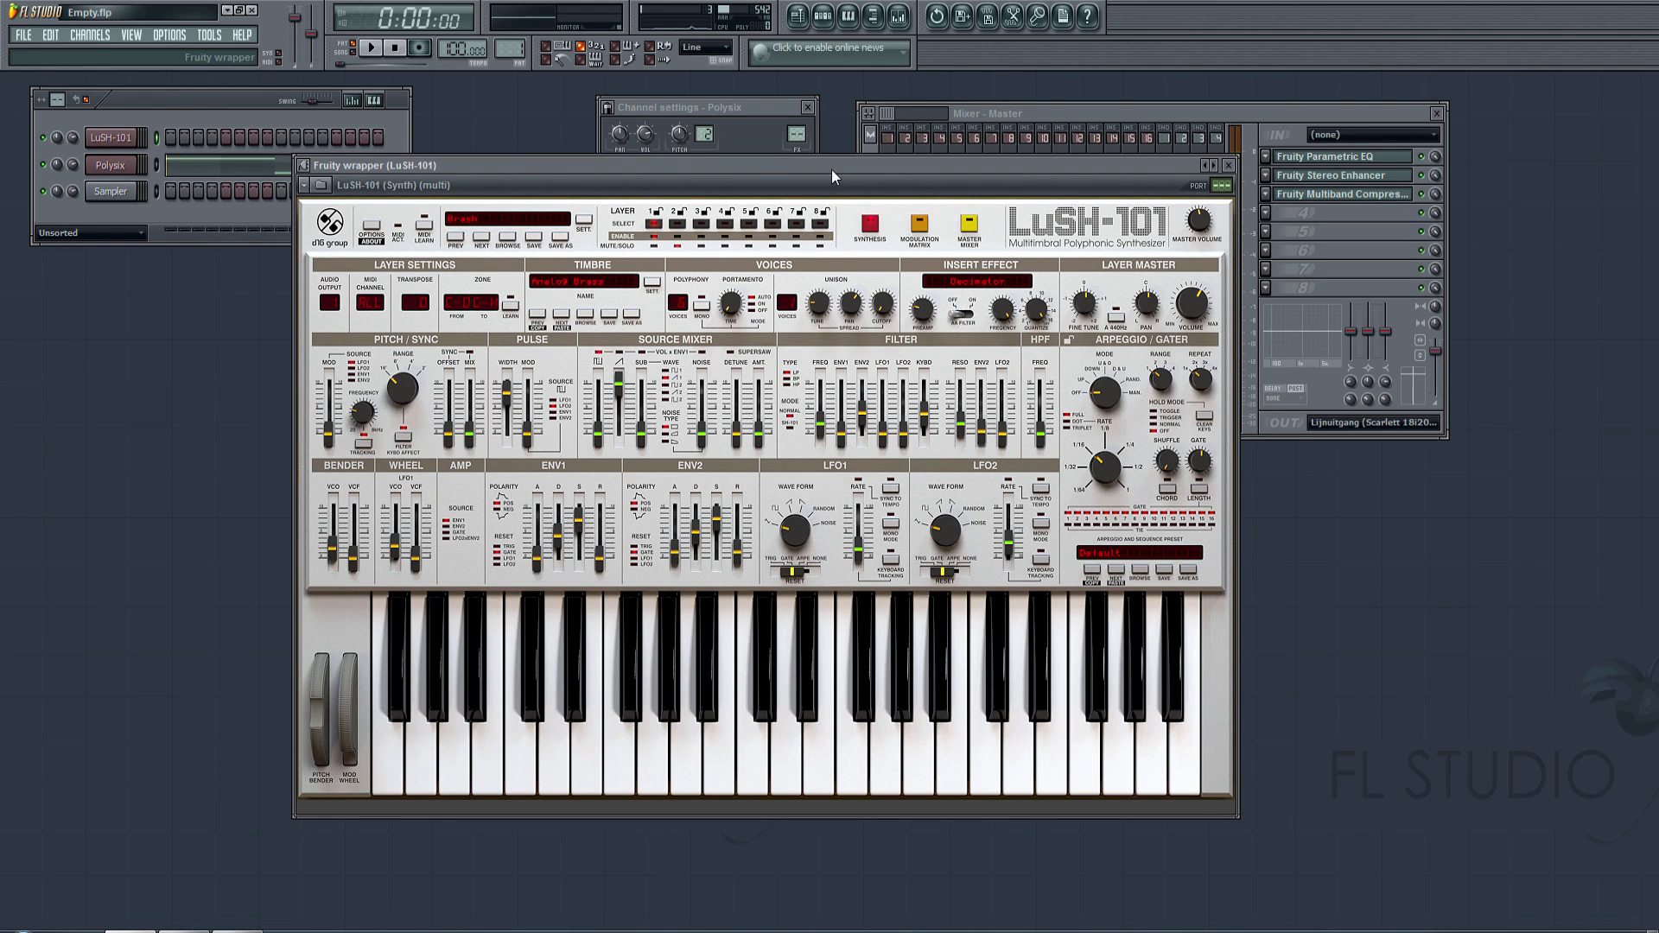
Step: Raise the release of ENV2 and ENV1 on the LuSH-101's synthesis page
left_click_drag(831, 170, 833, 144)
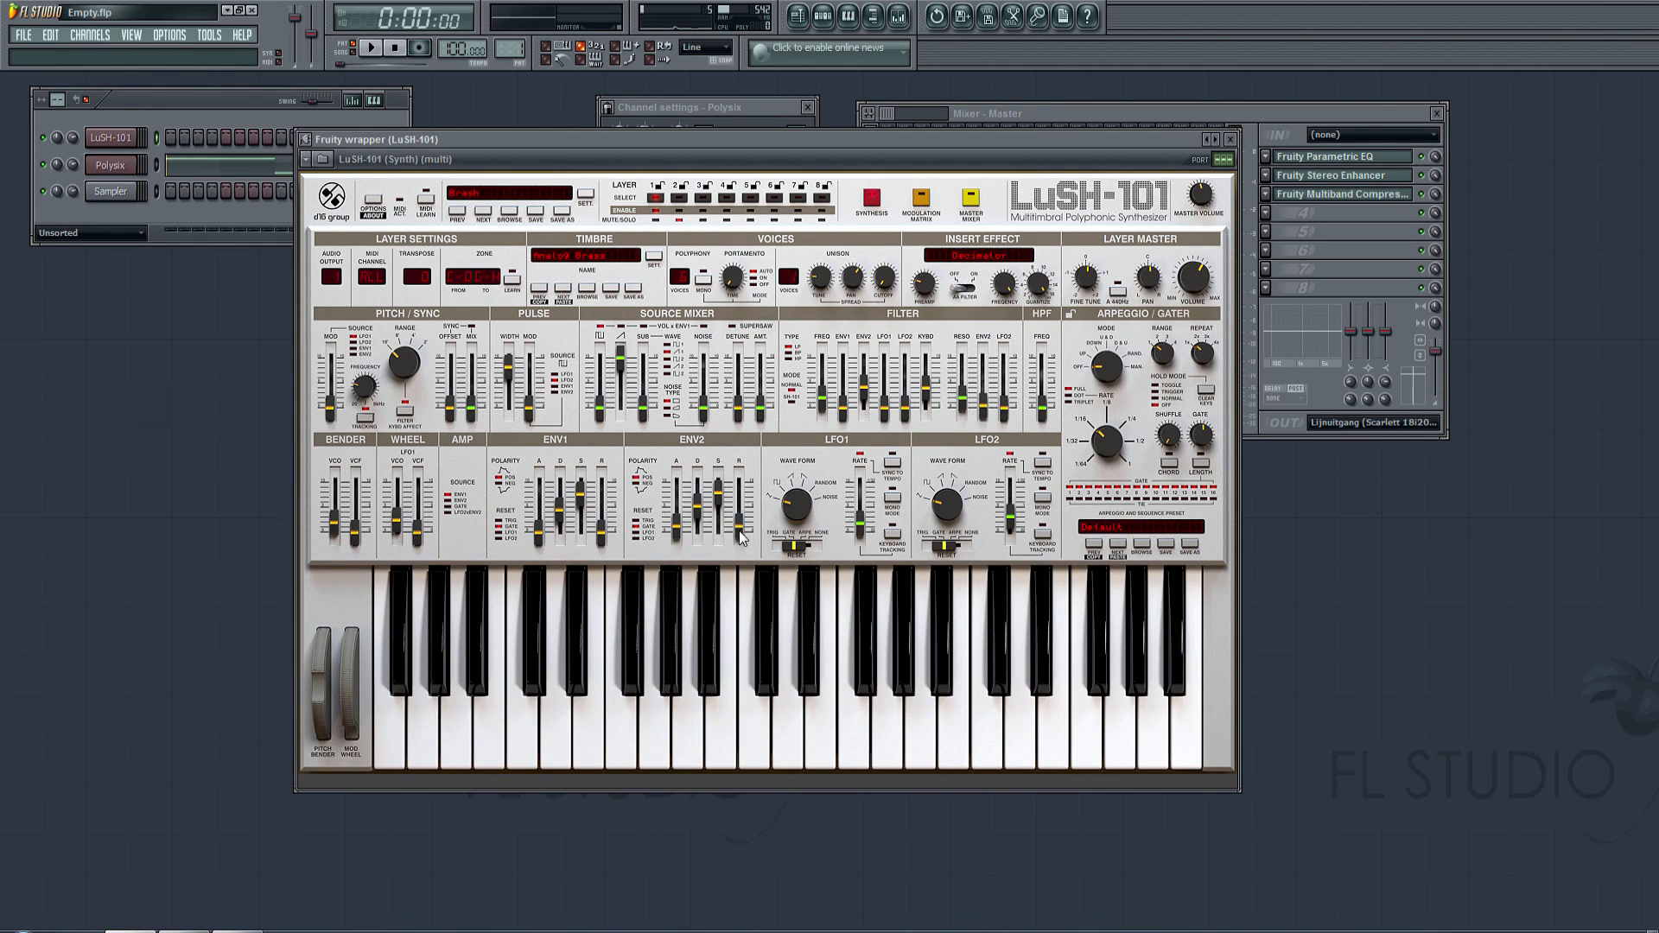
left_click_drag(741, 538, 739, 462)
left_click_drag(741, 510, 741, 511)
left_click_drag(603, 542, 598, 455)
Step: Enable the FX 1 reverb in the LuSH-101's master mixer and adjust its early and late reflection sizes
left_click(973, 206)
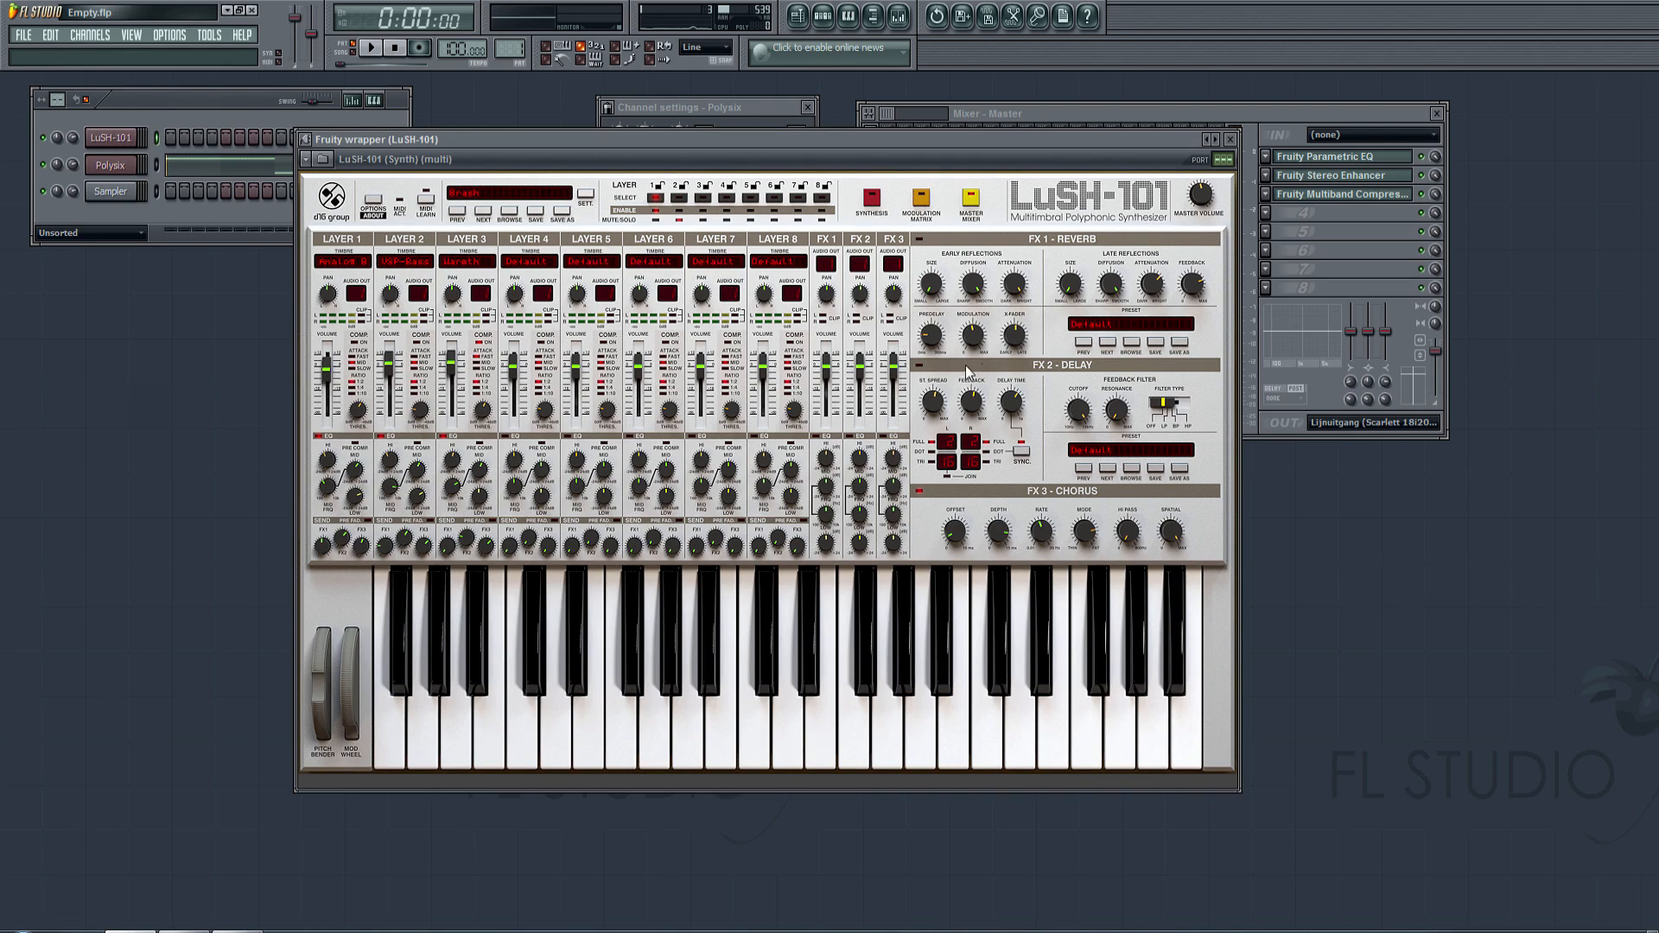
left_click(919, 241)
left_click_drag(925, 290, 919, 190)
left_click_drag(1061, 206, 1066, 176)
left_click(1230, 140)
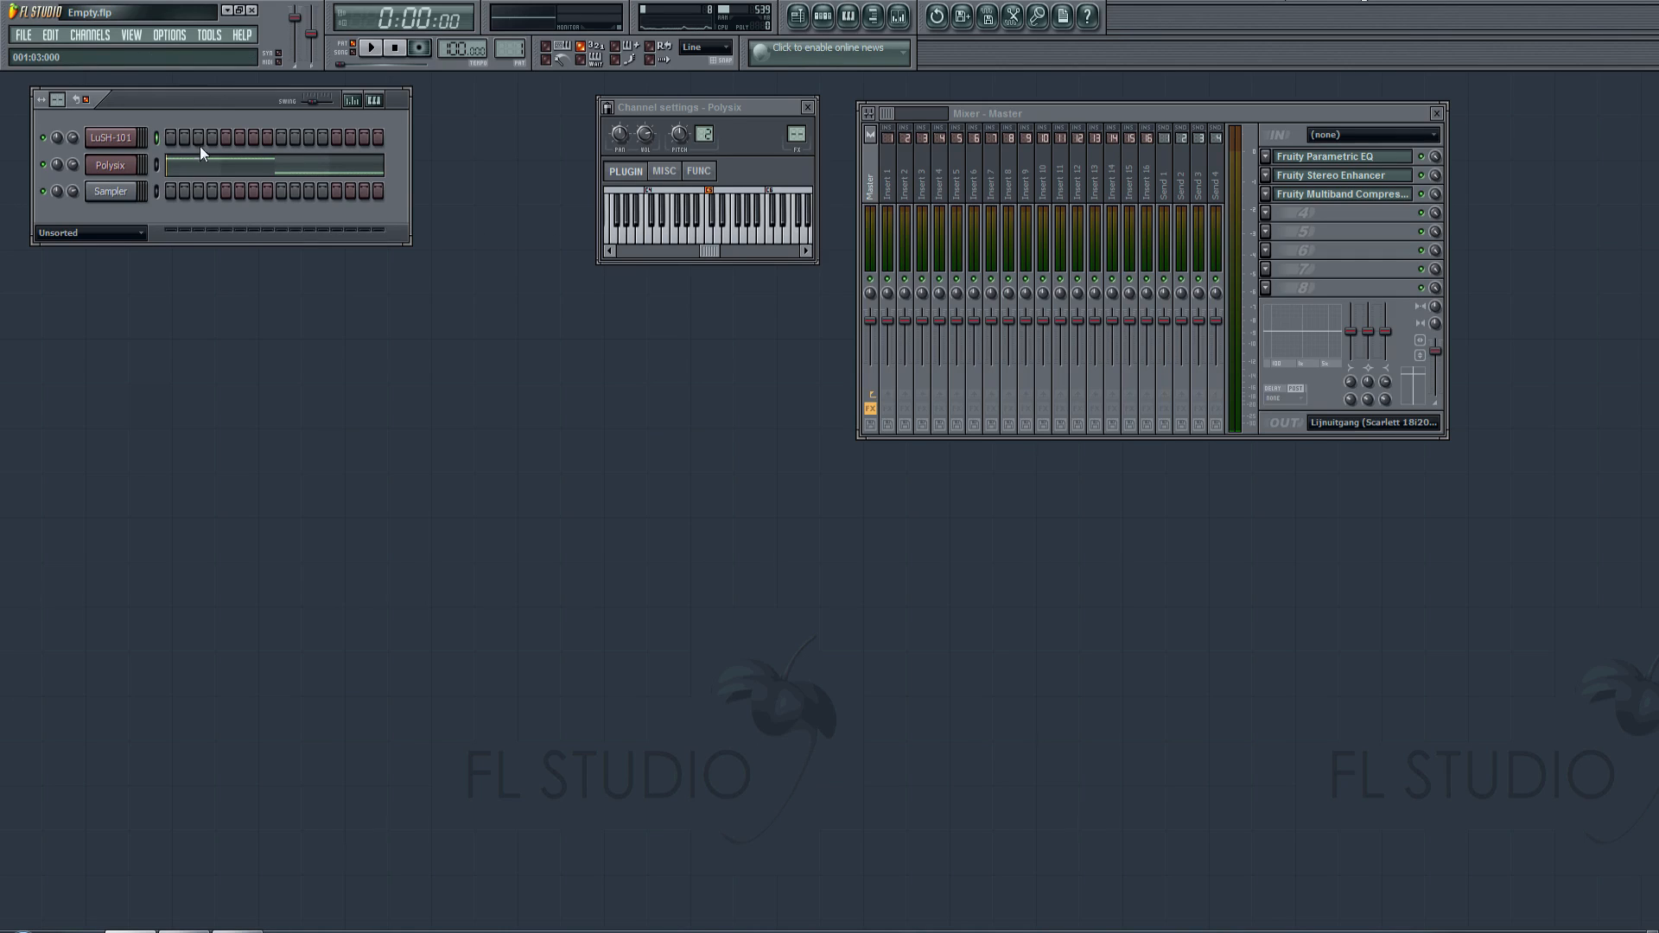
Step: Route the LuSH-101 channel to mixer track Insert 1 and close its plugin window
left_click(111, 138)
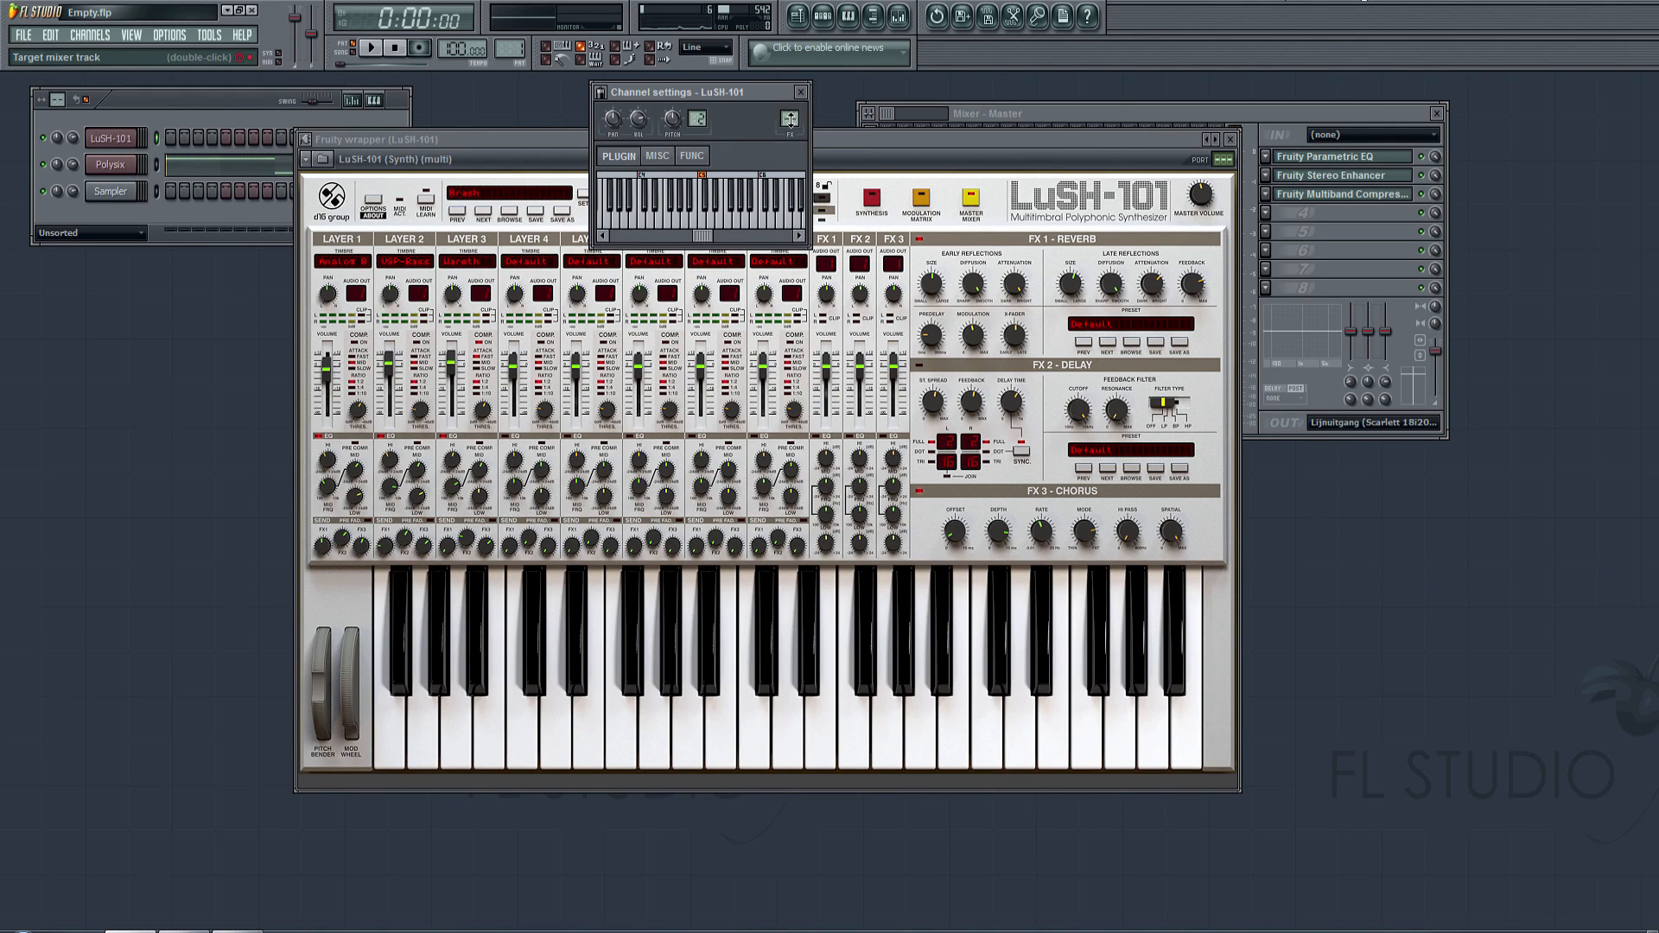
scroll(789, 119, "up", 1)
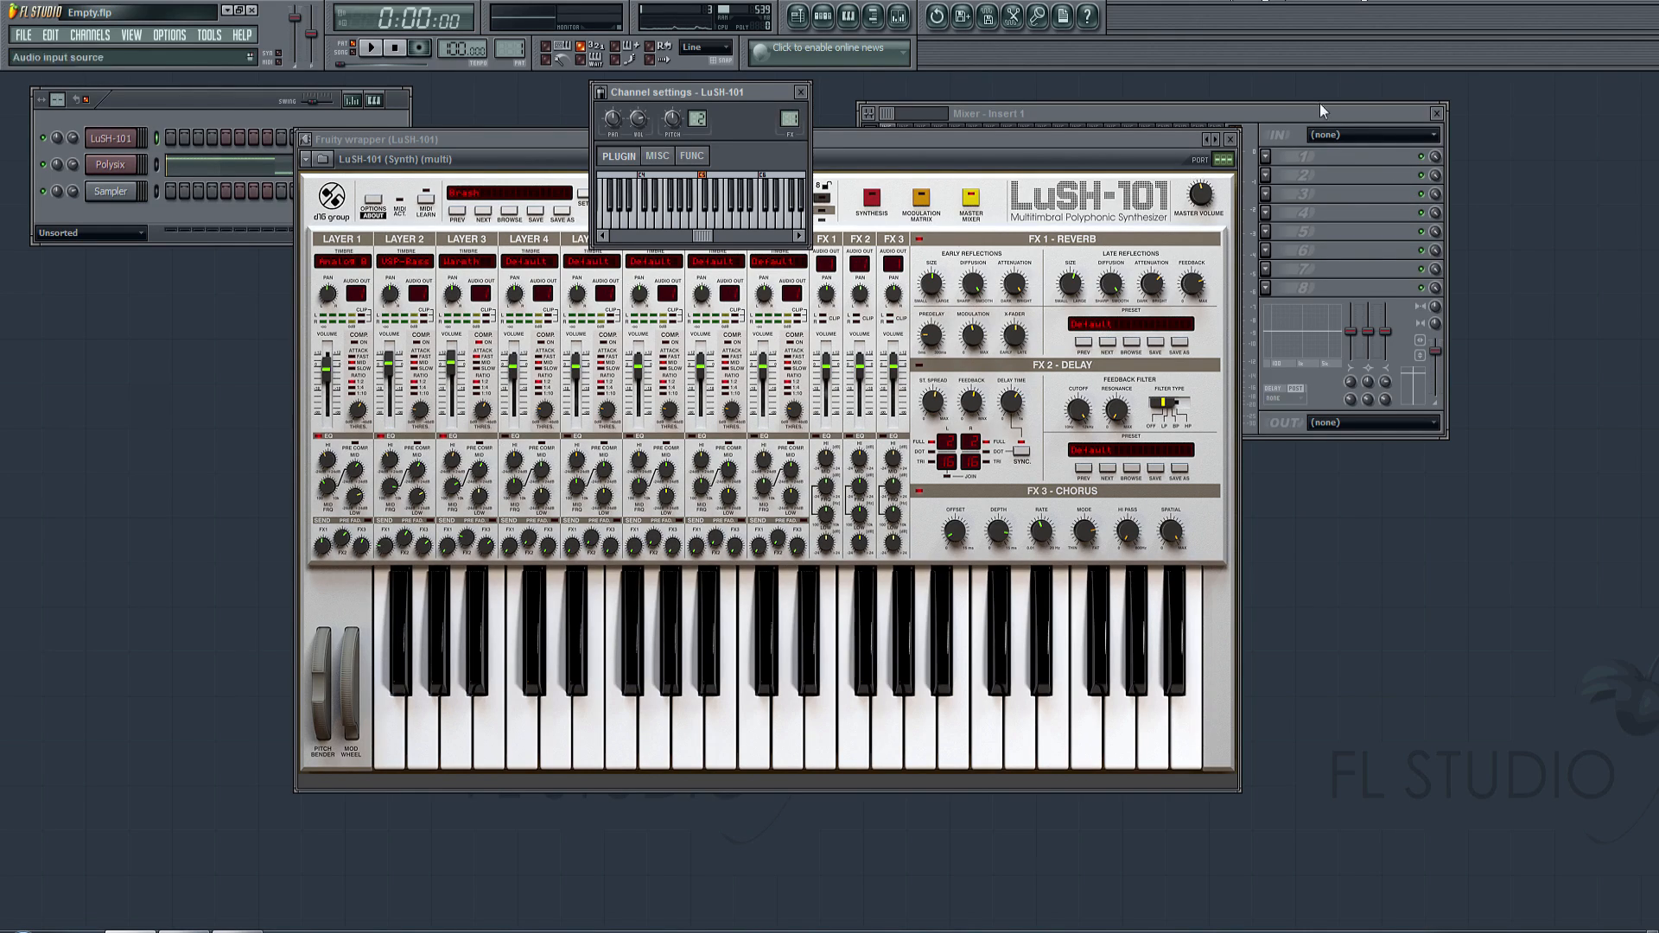
left_click(1230, 139)
Step: Add Fruity Reeverb 2 to the first effect slot of Insert 1 and move its window below the channel settings
left_click(1277, 170)
mouse_move(1283, 173)
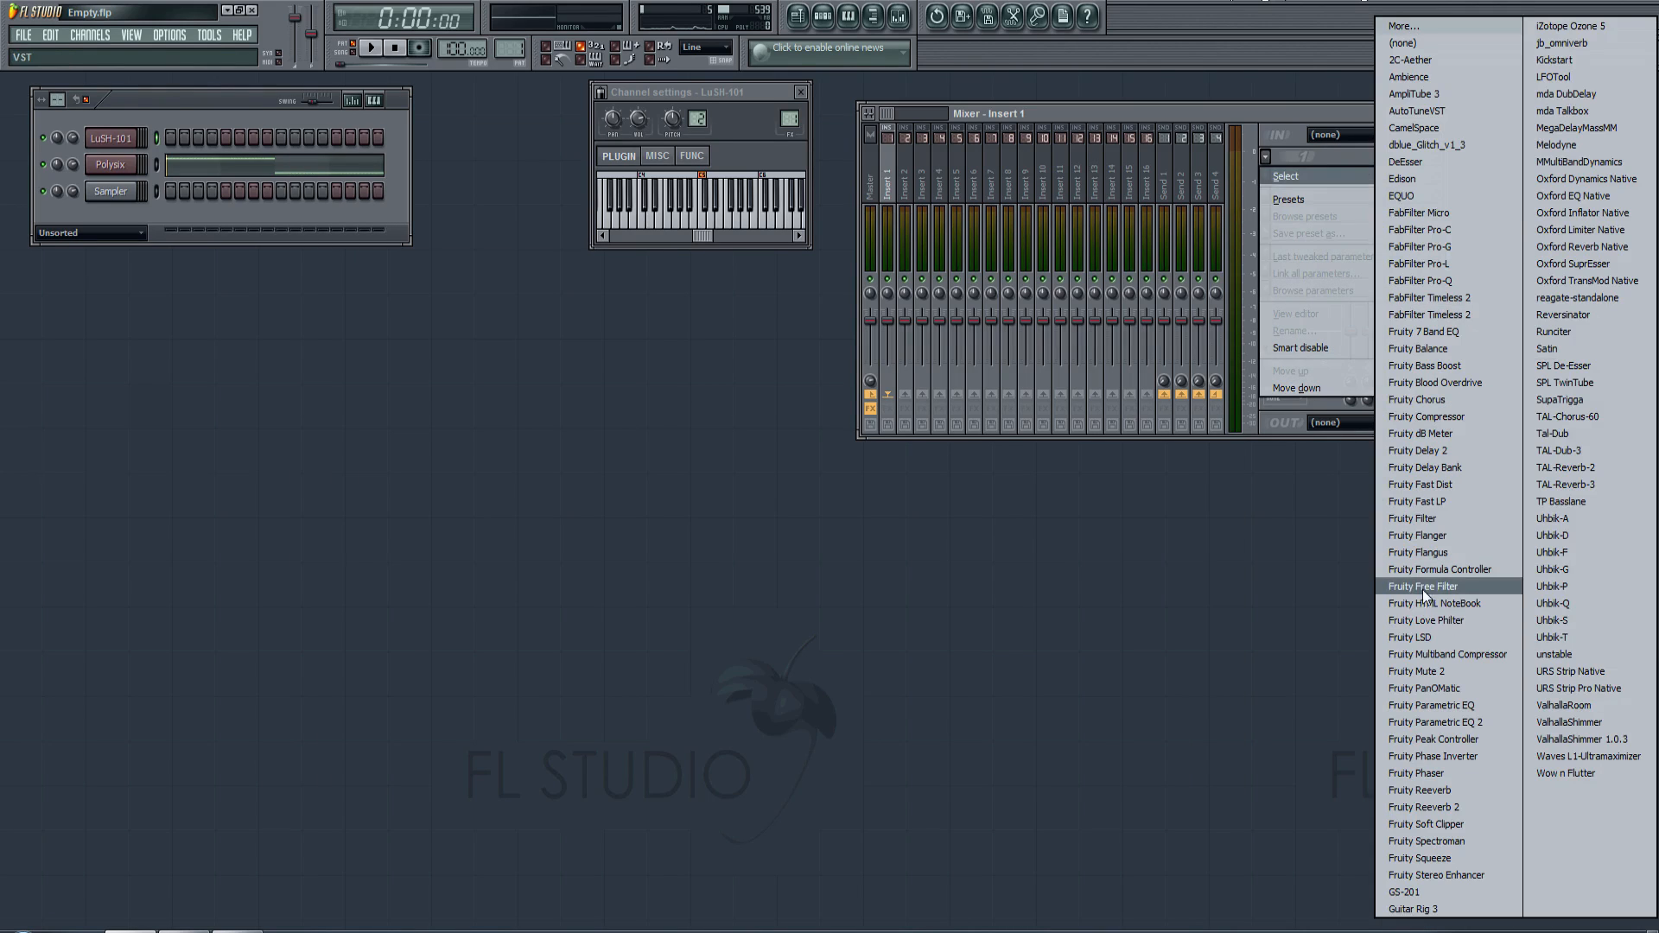
left_click(1444, 808)
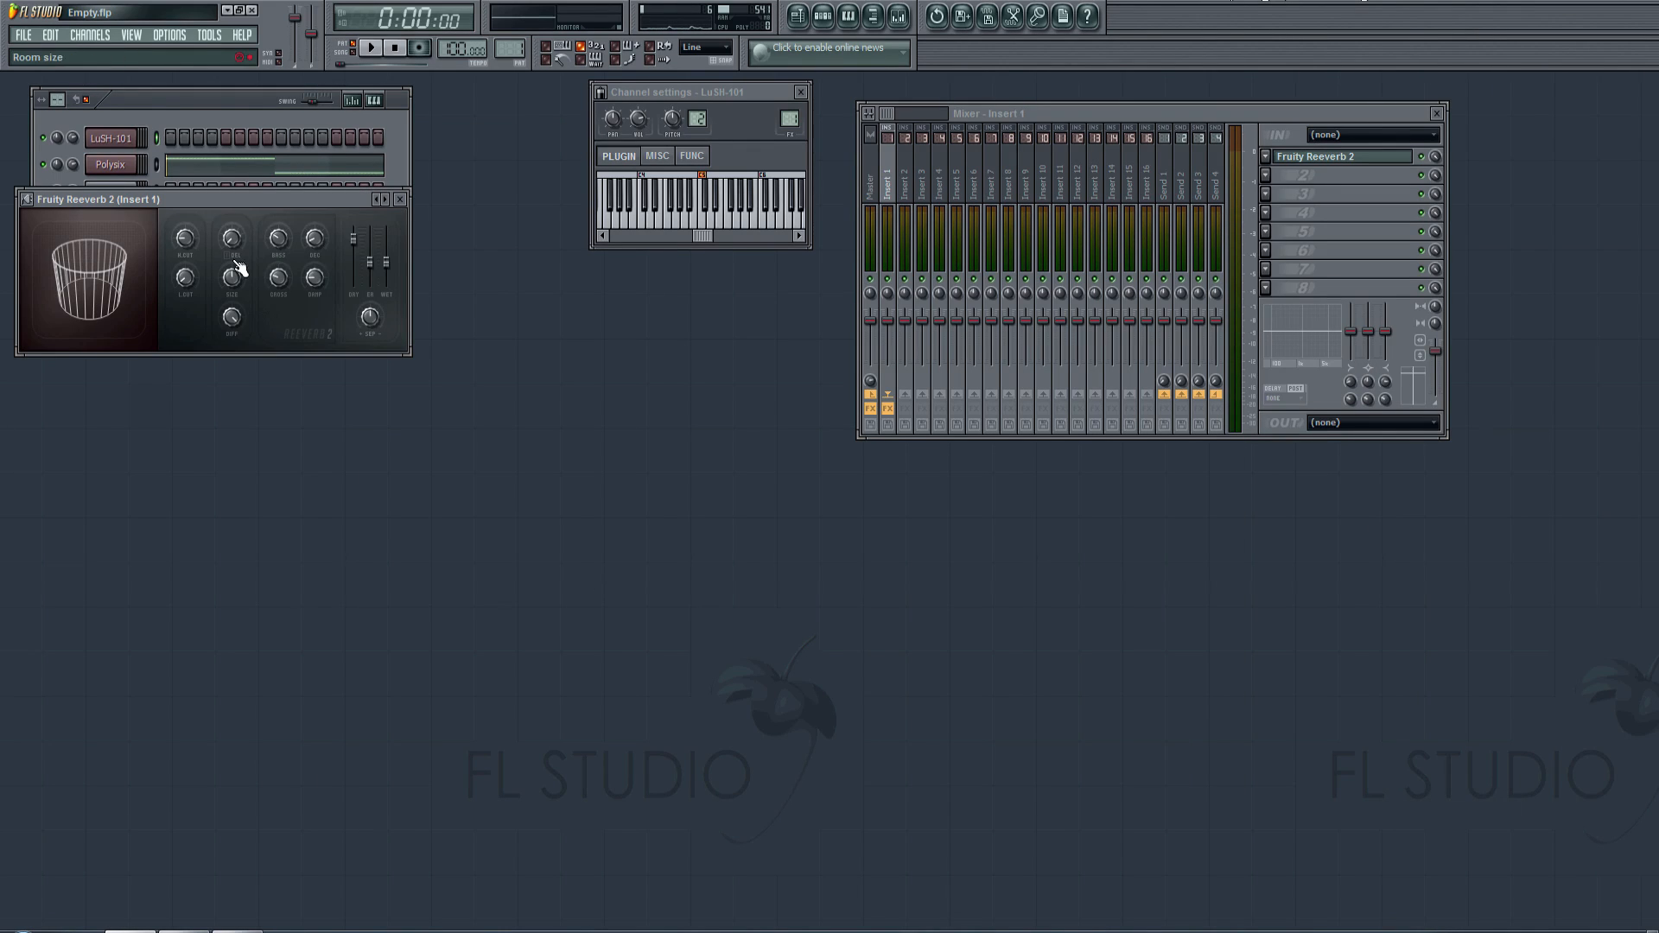
left_click_drag(220, 198, 601, 261)
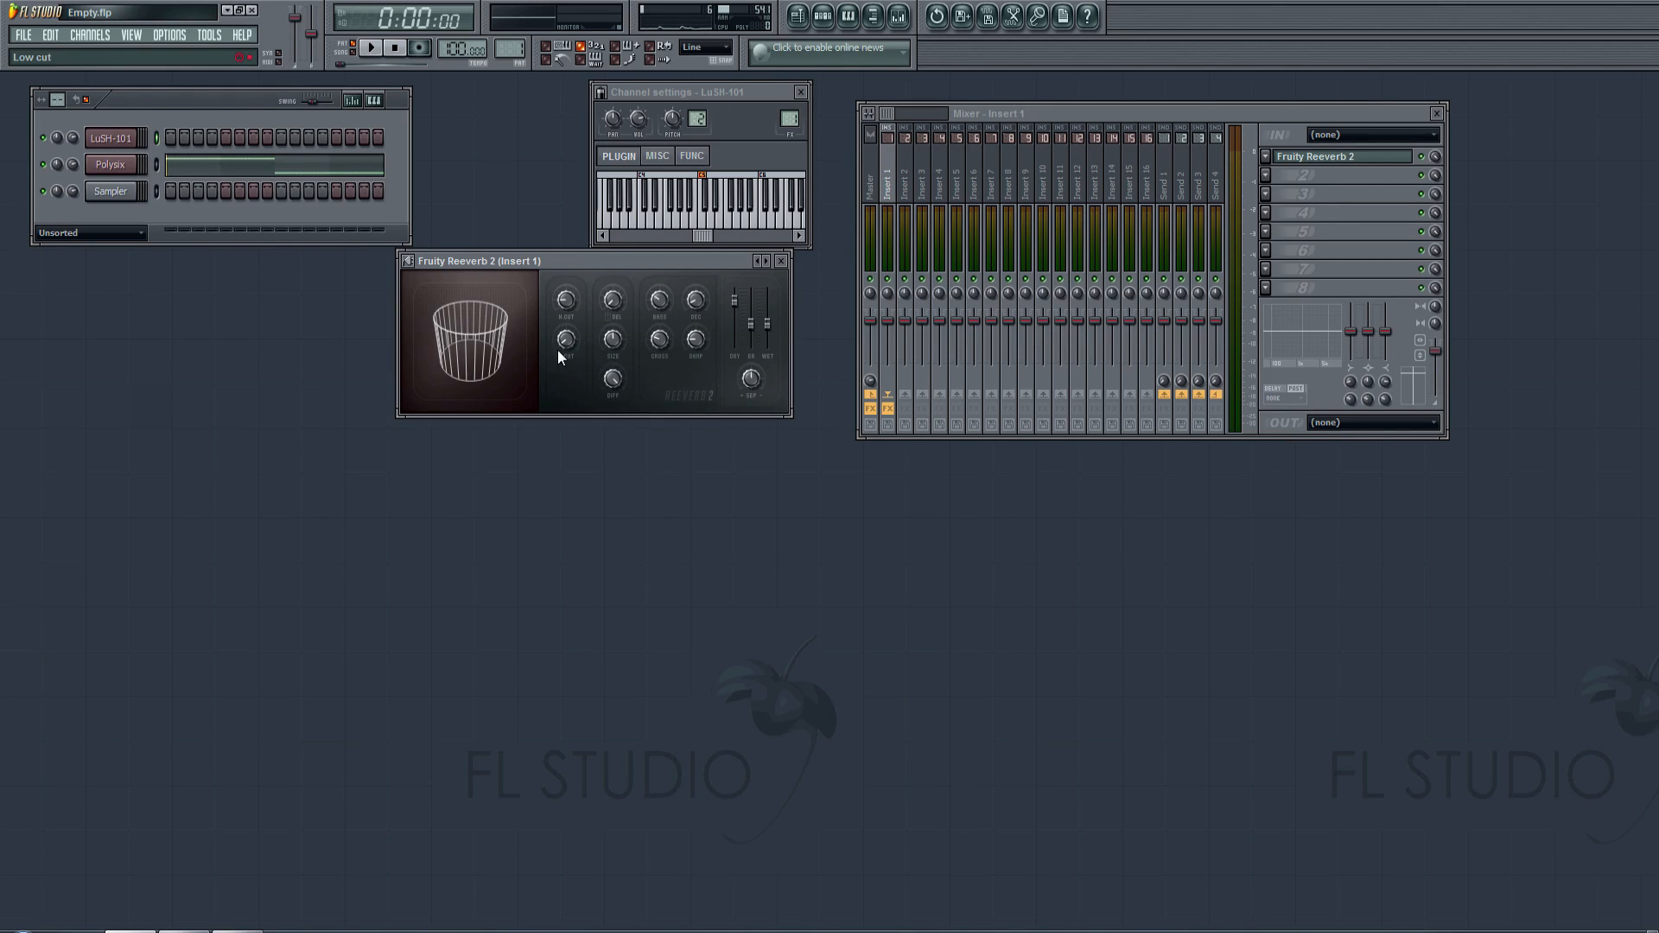
Step: Adjust the decay in Fruity Reeverb 2 and raise its wet level slightly
left_click(696, 302)
left_click_drag(696, 309, 697, 304)
left_click_drag(768, 324, 768, 323)
Step: Start the LuSH-101 piano roll pattern with a one-step A4 note at the beginning of bar 1 and pull the master level down
right_click(132, 140)
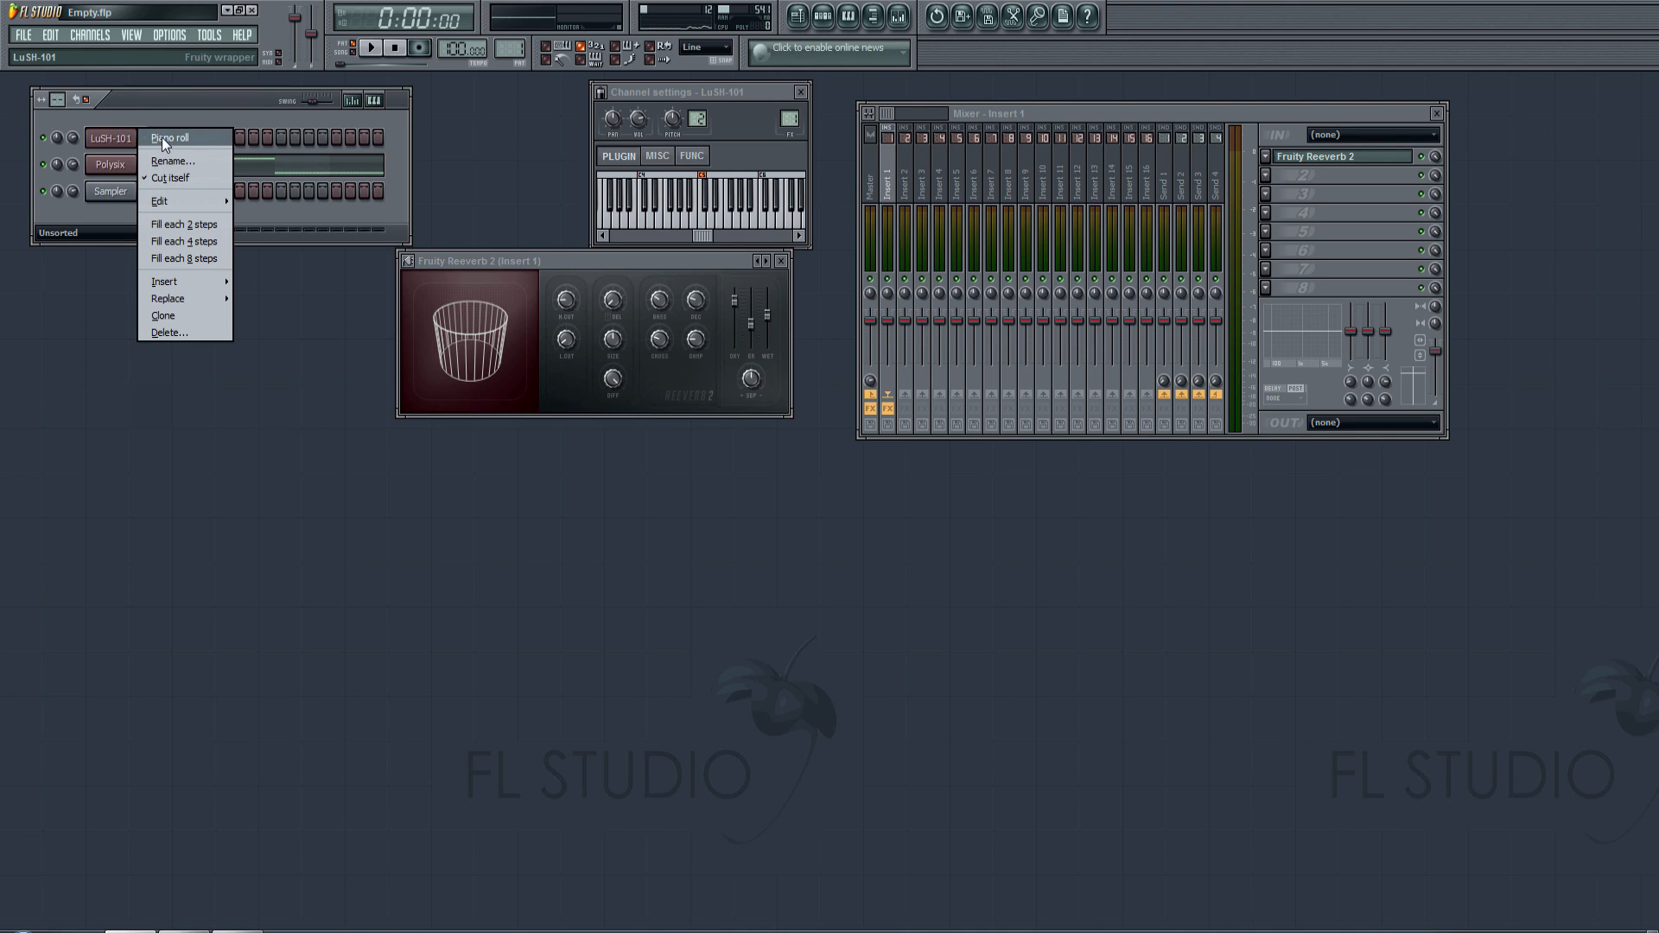
left_click(163, 138)
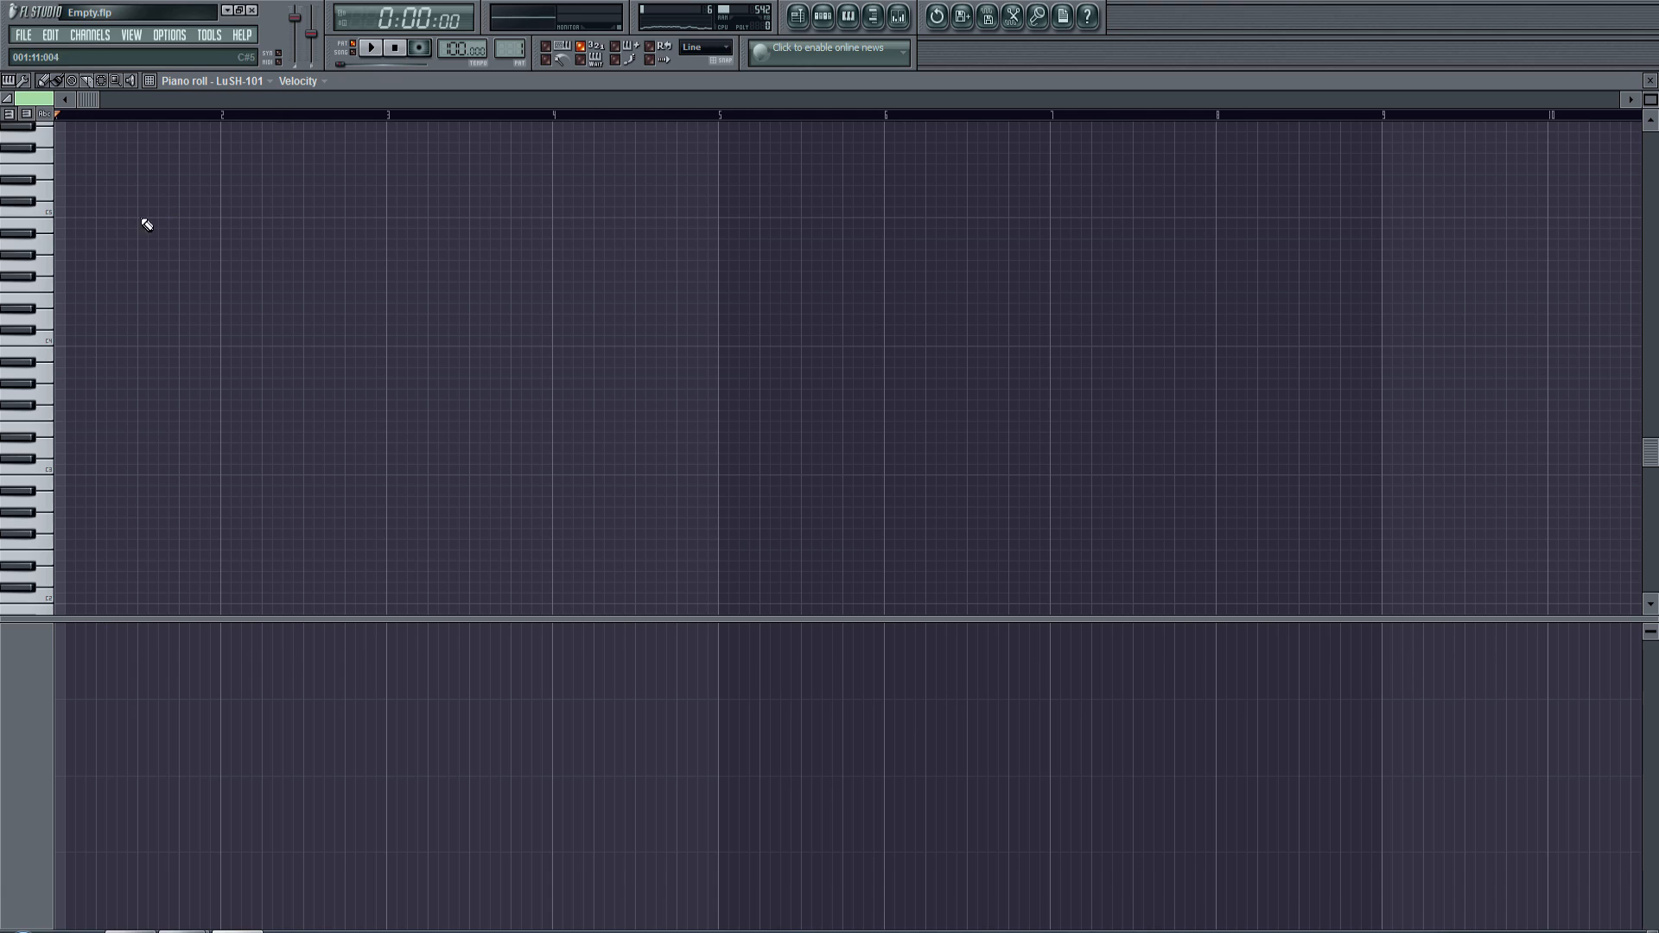
left_click(57, 244)
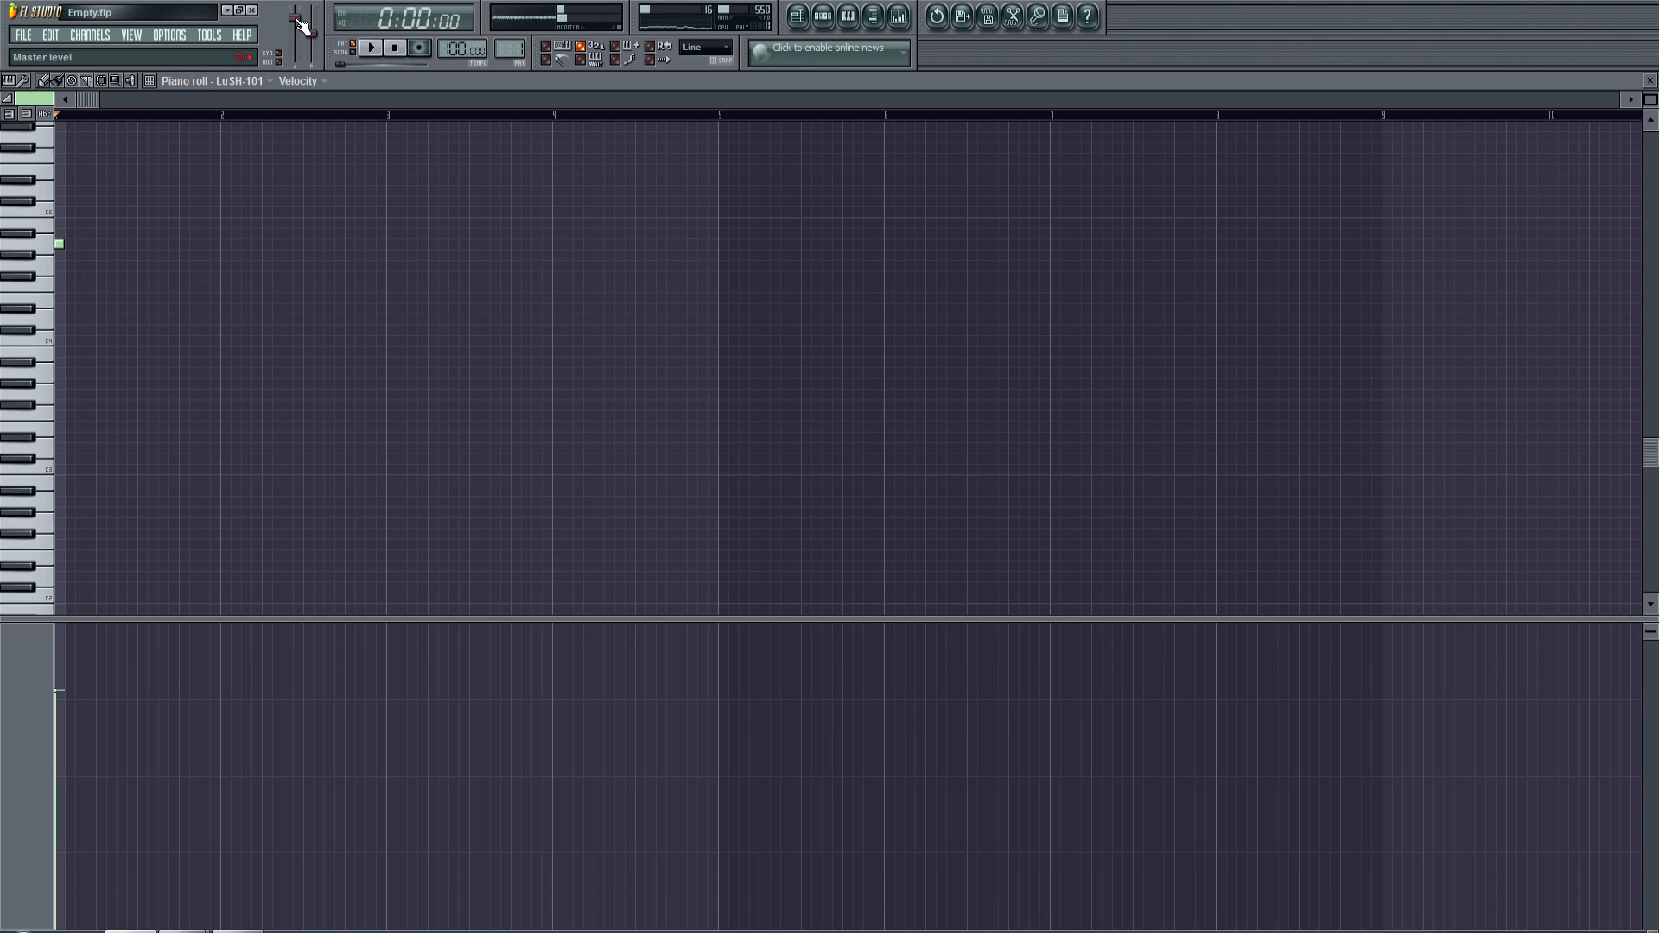
left_click_drag(299, 21, 295, 61)
Step: Continue bar 1 with consecutive one-step notes B4, C#5, F#4, A4, B4, C#5, B4 and A4
left_click(69, 223)
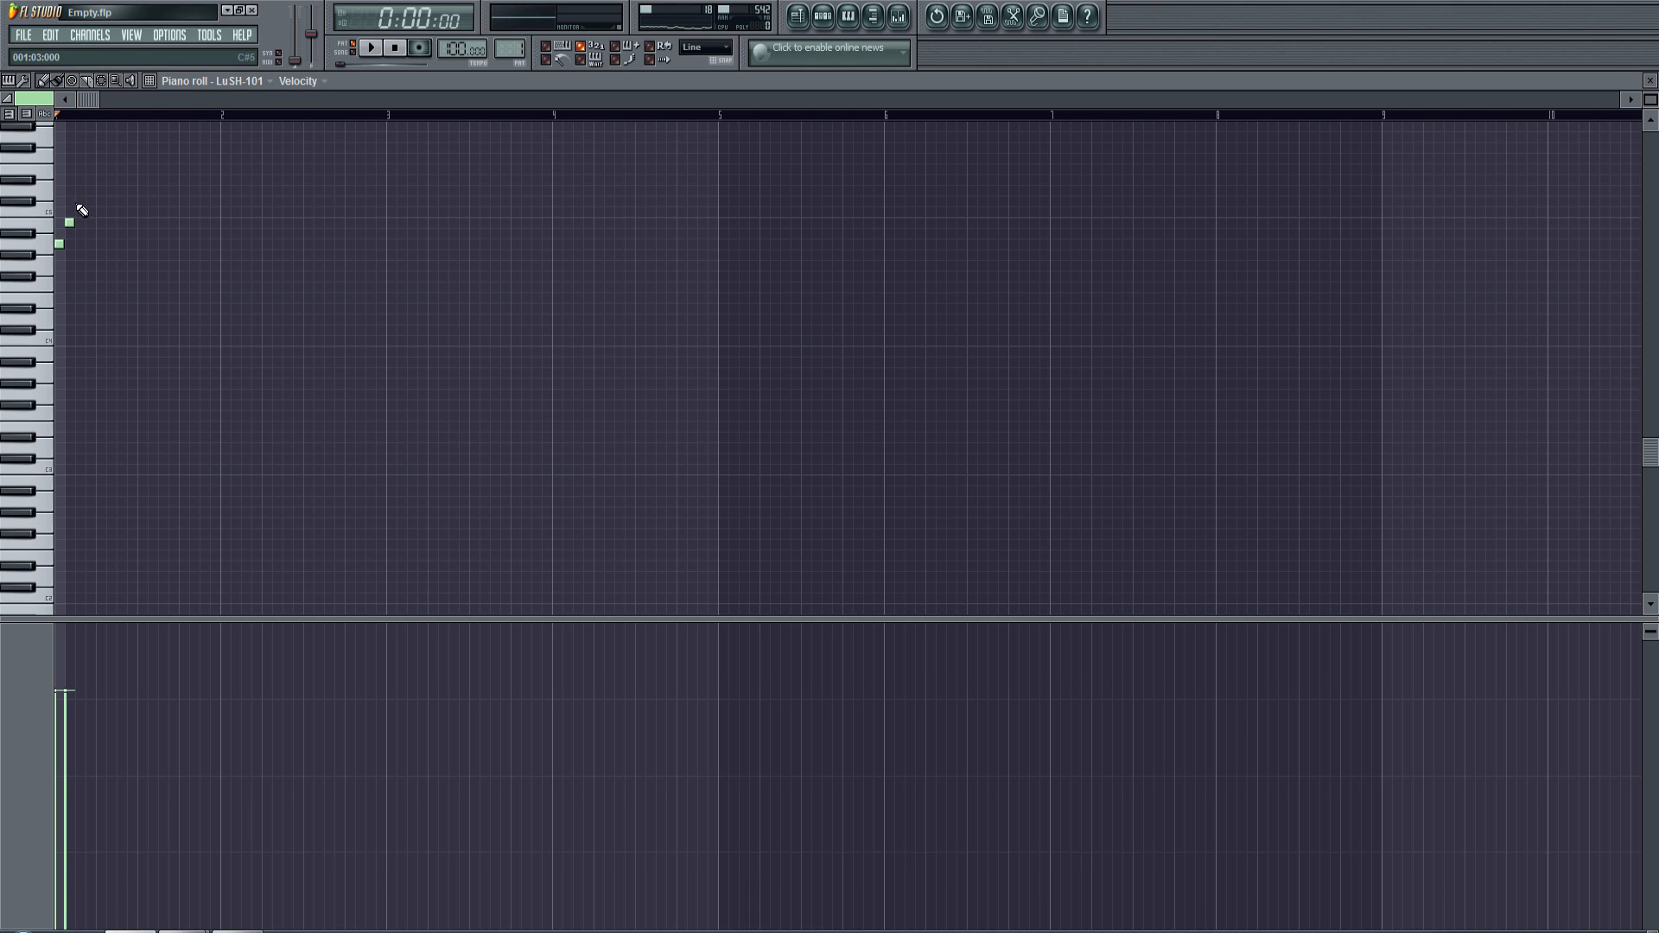
left_click(78, 202)
left_click(89, 278)
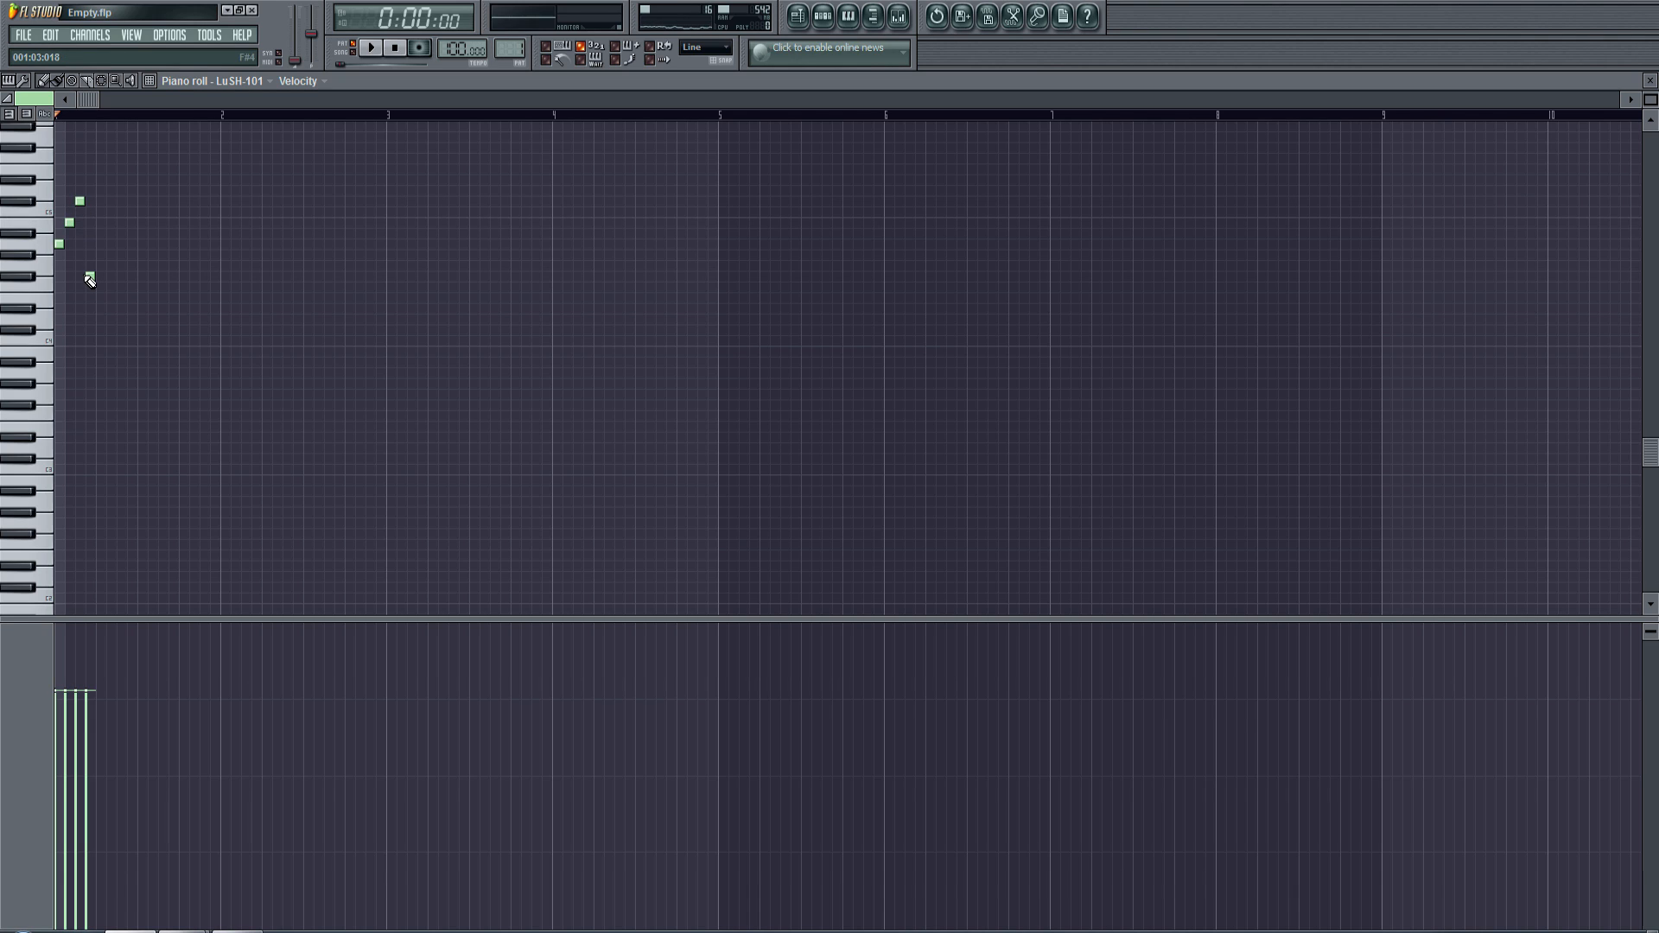
left_click(101, 244)
left_click(111, 223)
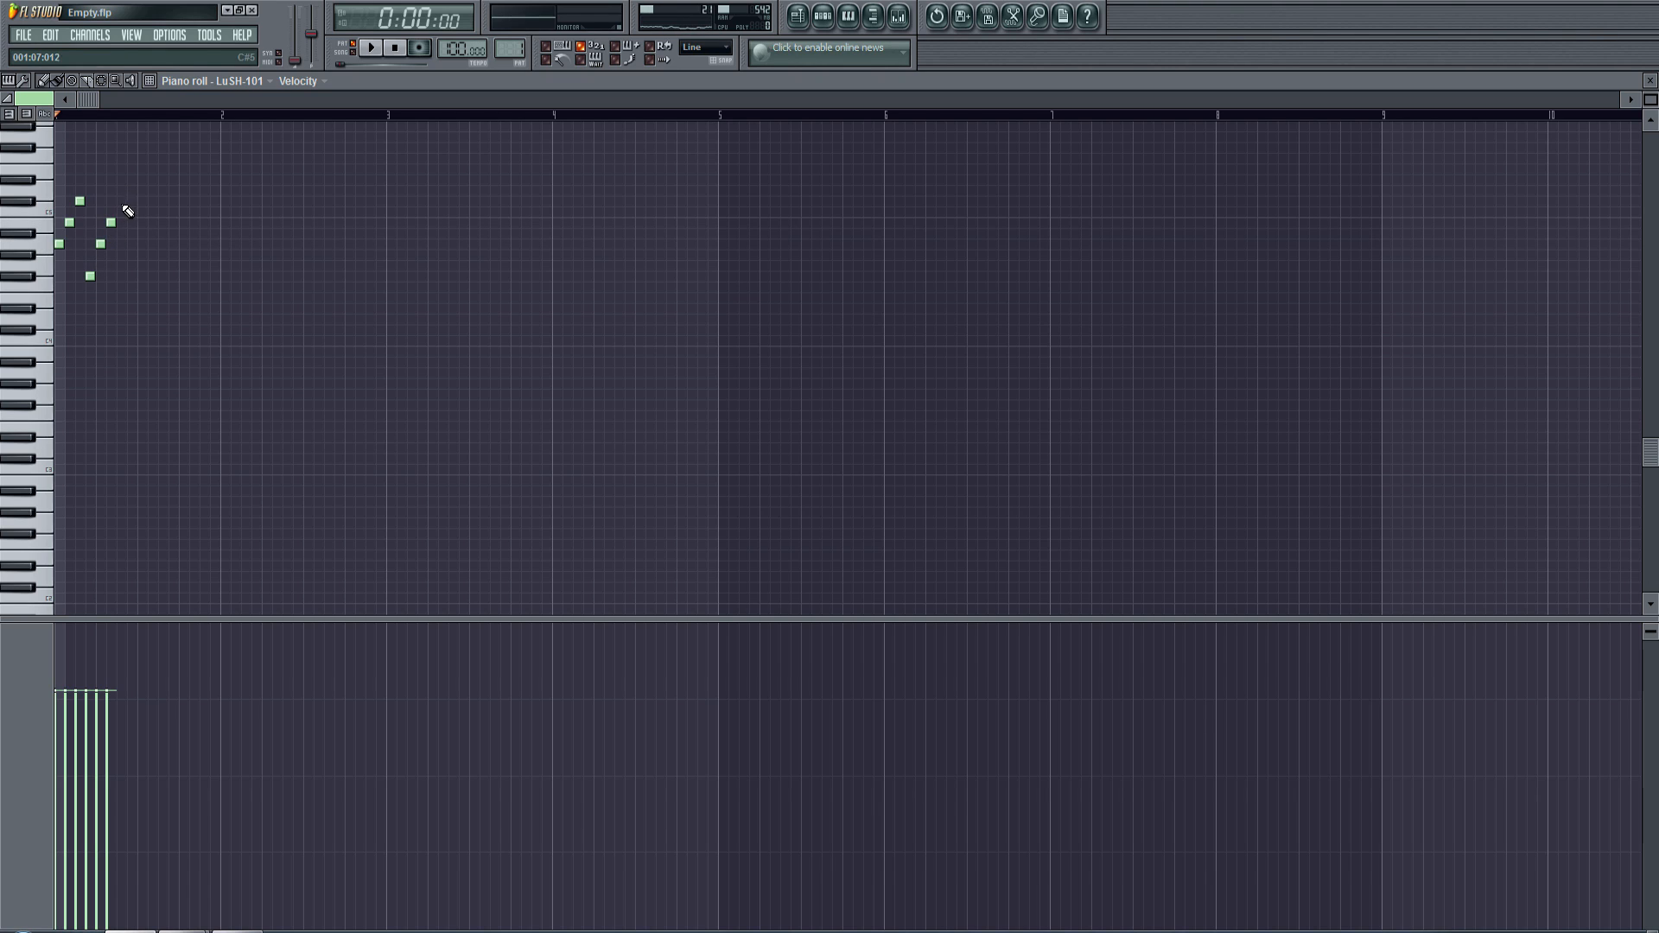
left_click(122, 202)
left_click(131, 222)
left_click(142, 245)
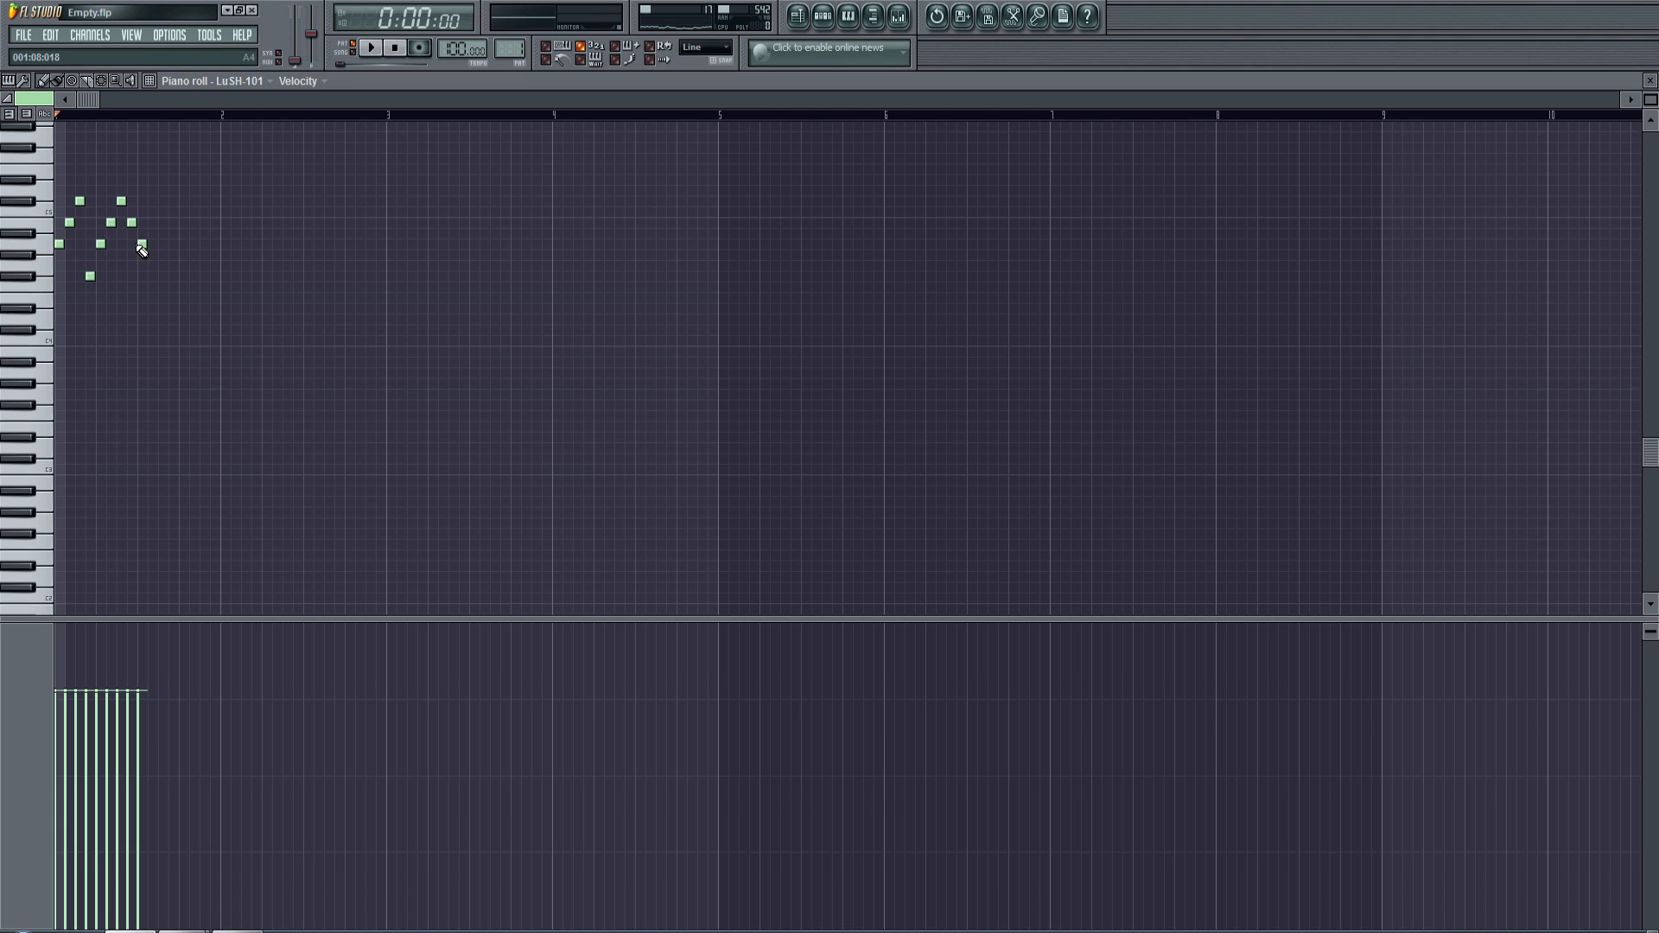
Step: Fill the rest of bar 1 with one-step notes F#4, B4, C#5, A4, B4, C#5 and F#4, and reset the master level
left_click(152, 277)
left_click(162, 223)
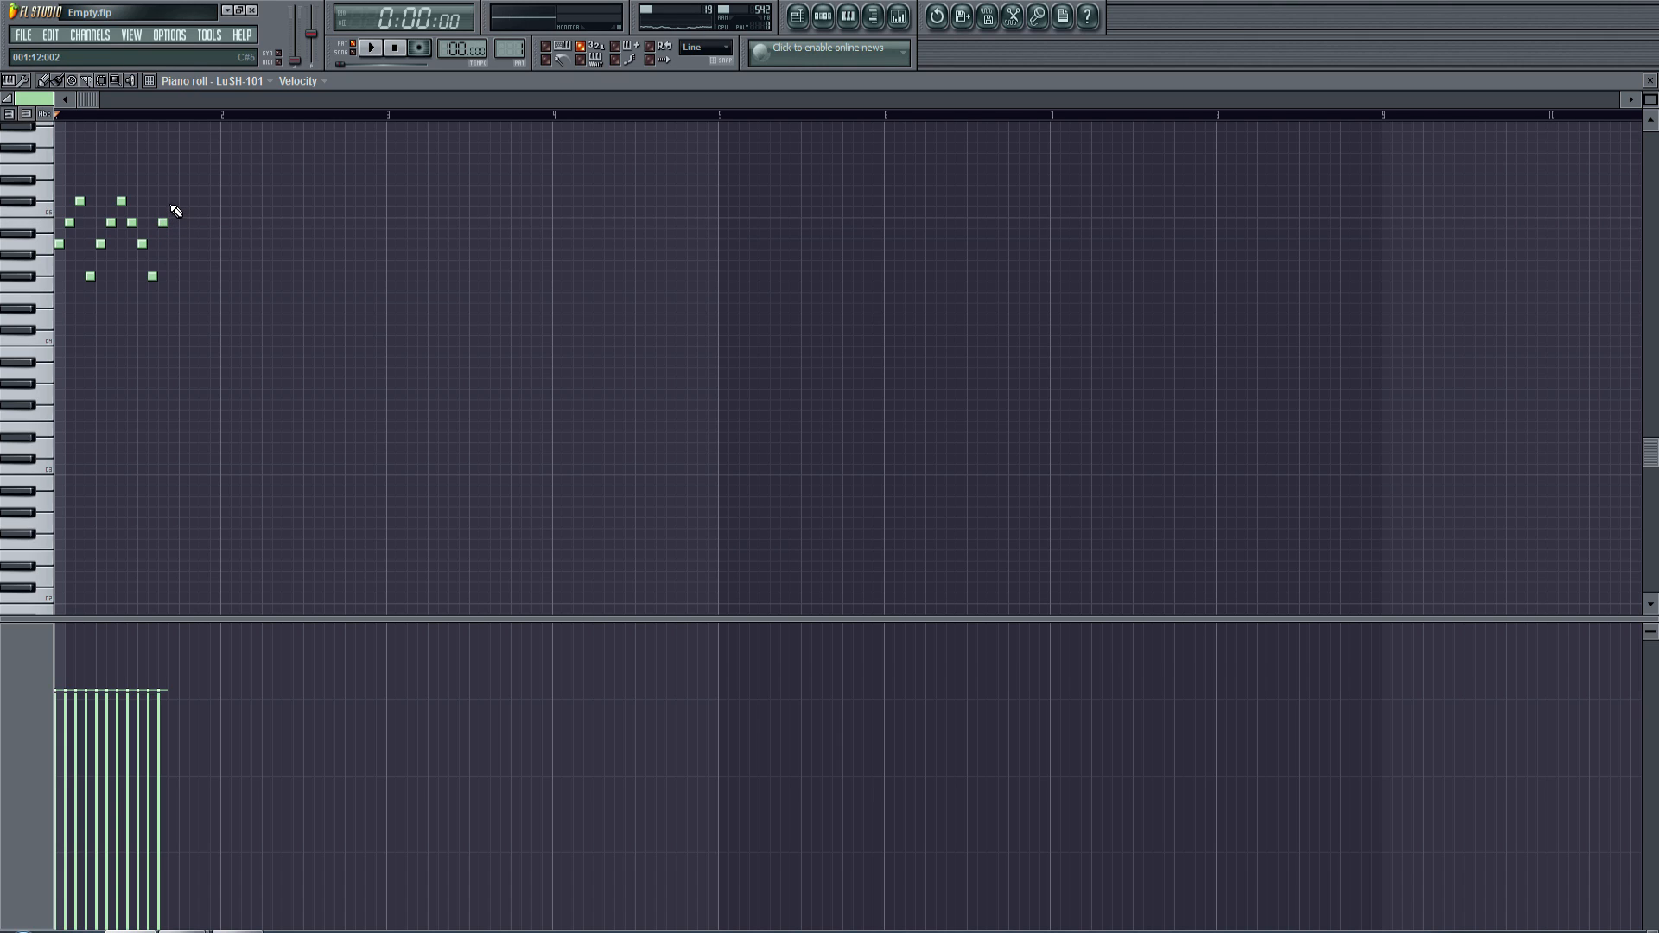
left_click(171, 201)
left_click(183, 245)
left_click(194, 222)
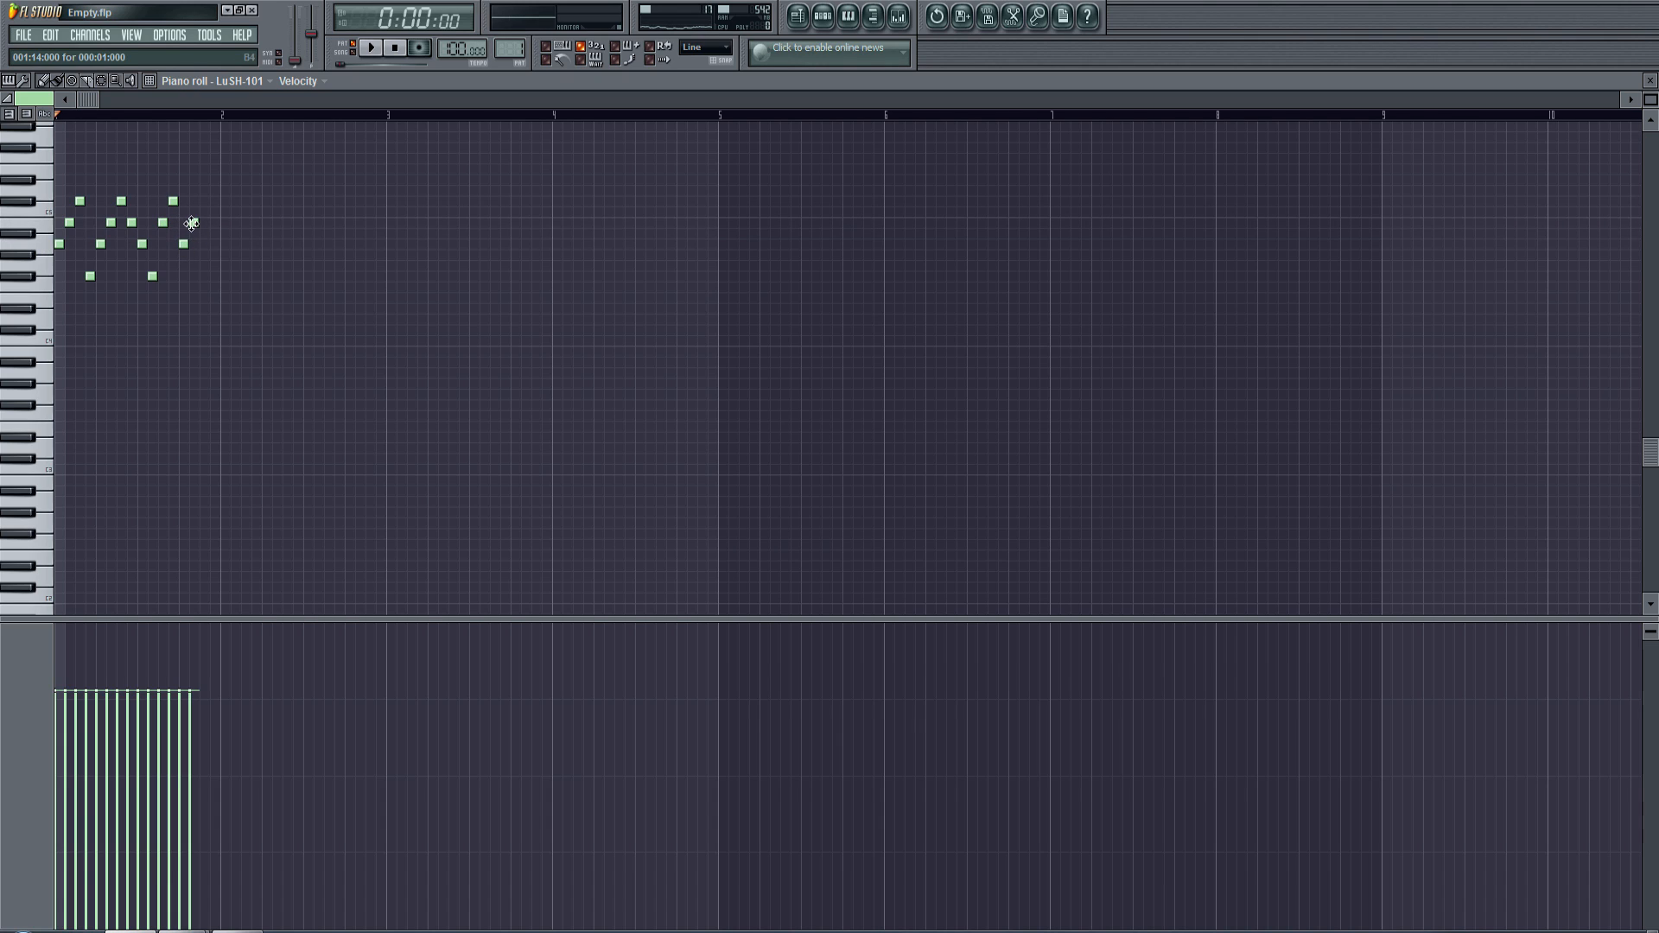
left_click(203, 201)
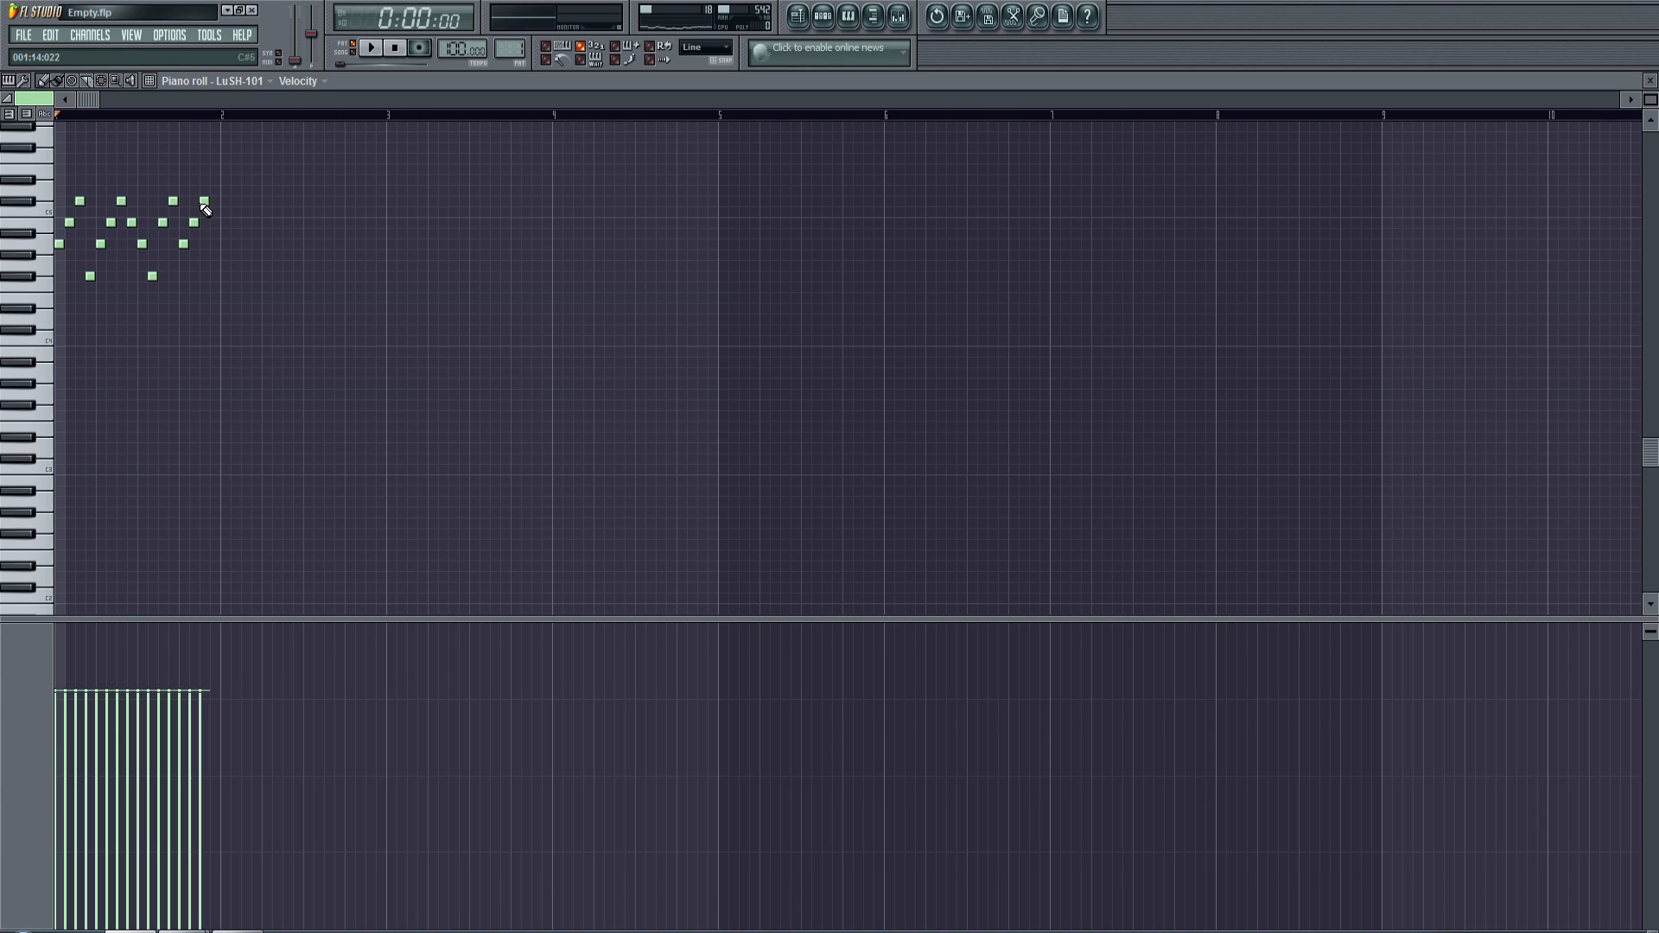
left_click(214, 276)
right_click(295, 65)
left_click(315, 74)
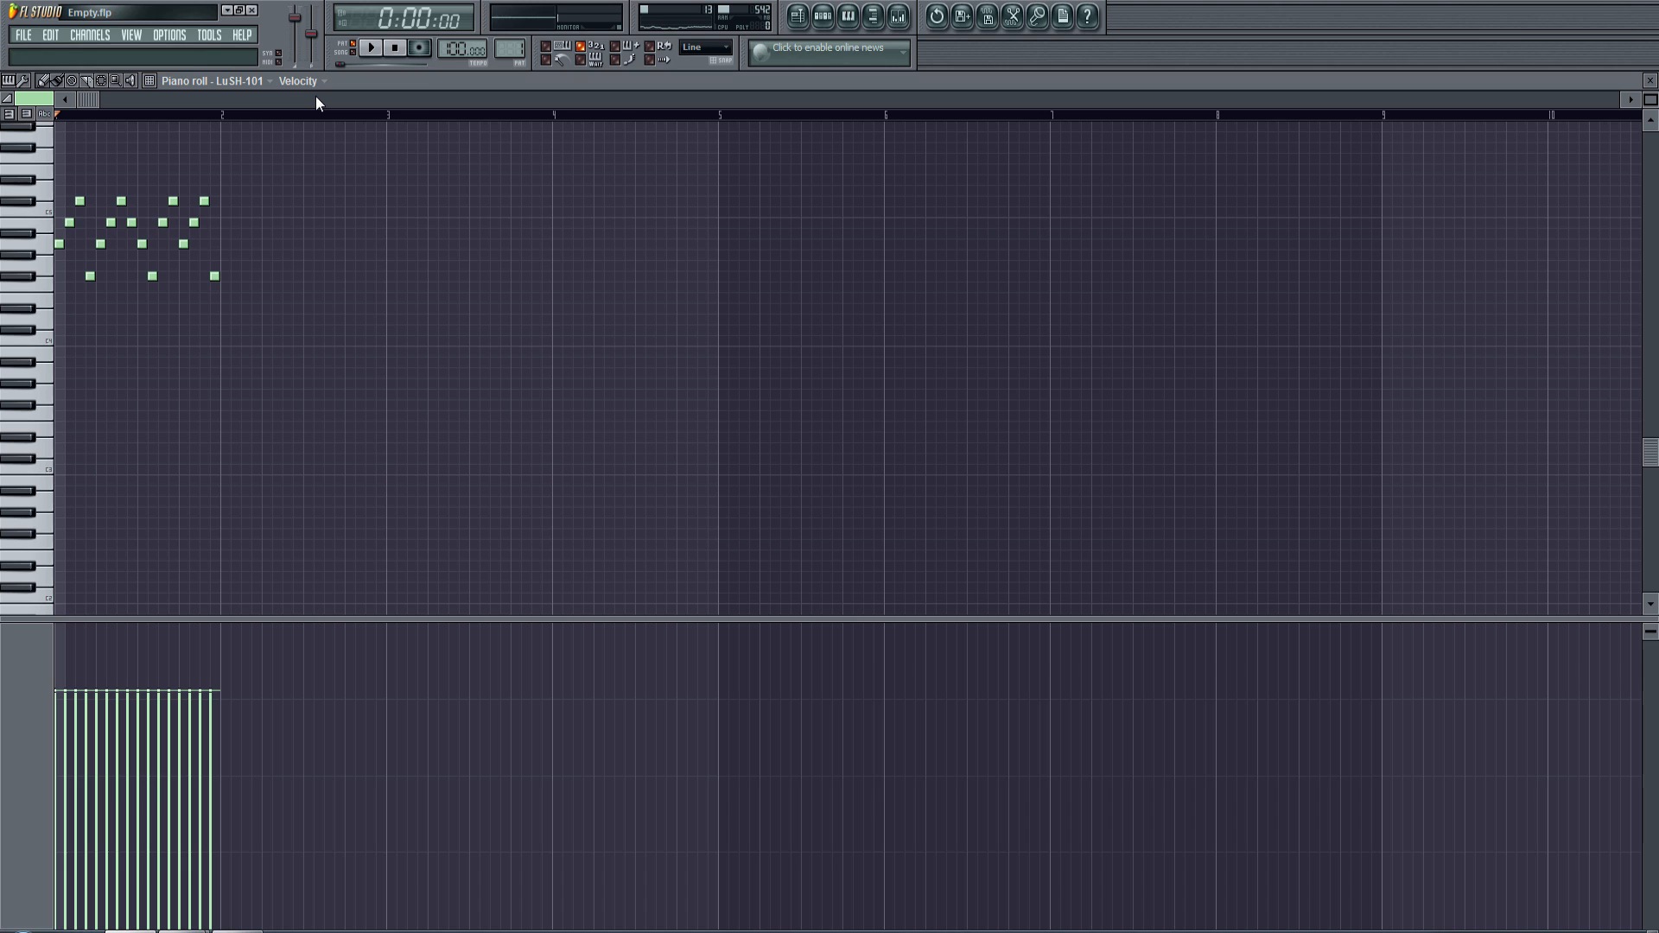
Step: Duplicate the one-bar note sequence into bar 2, and copy both bars into bars 3 and 4
key("ctrl+a")
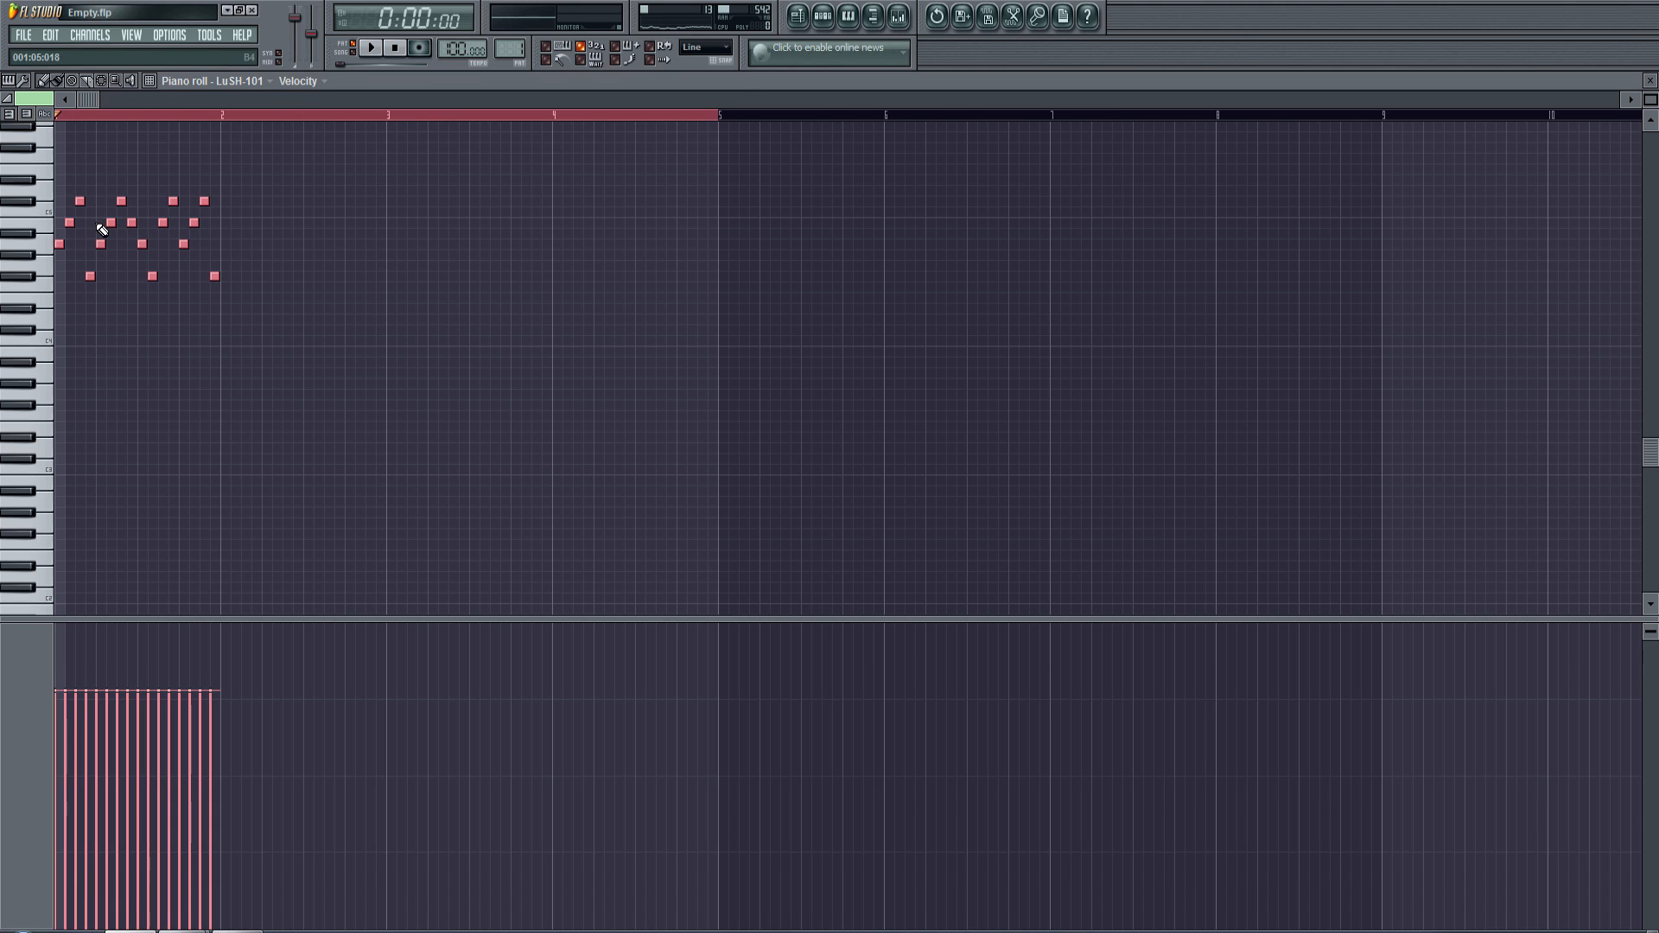
left_click_drag(58, 243, 221, 238)
key("ctrl+a")
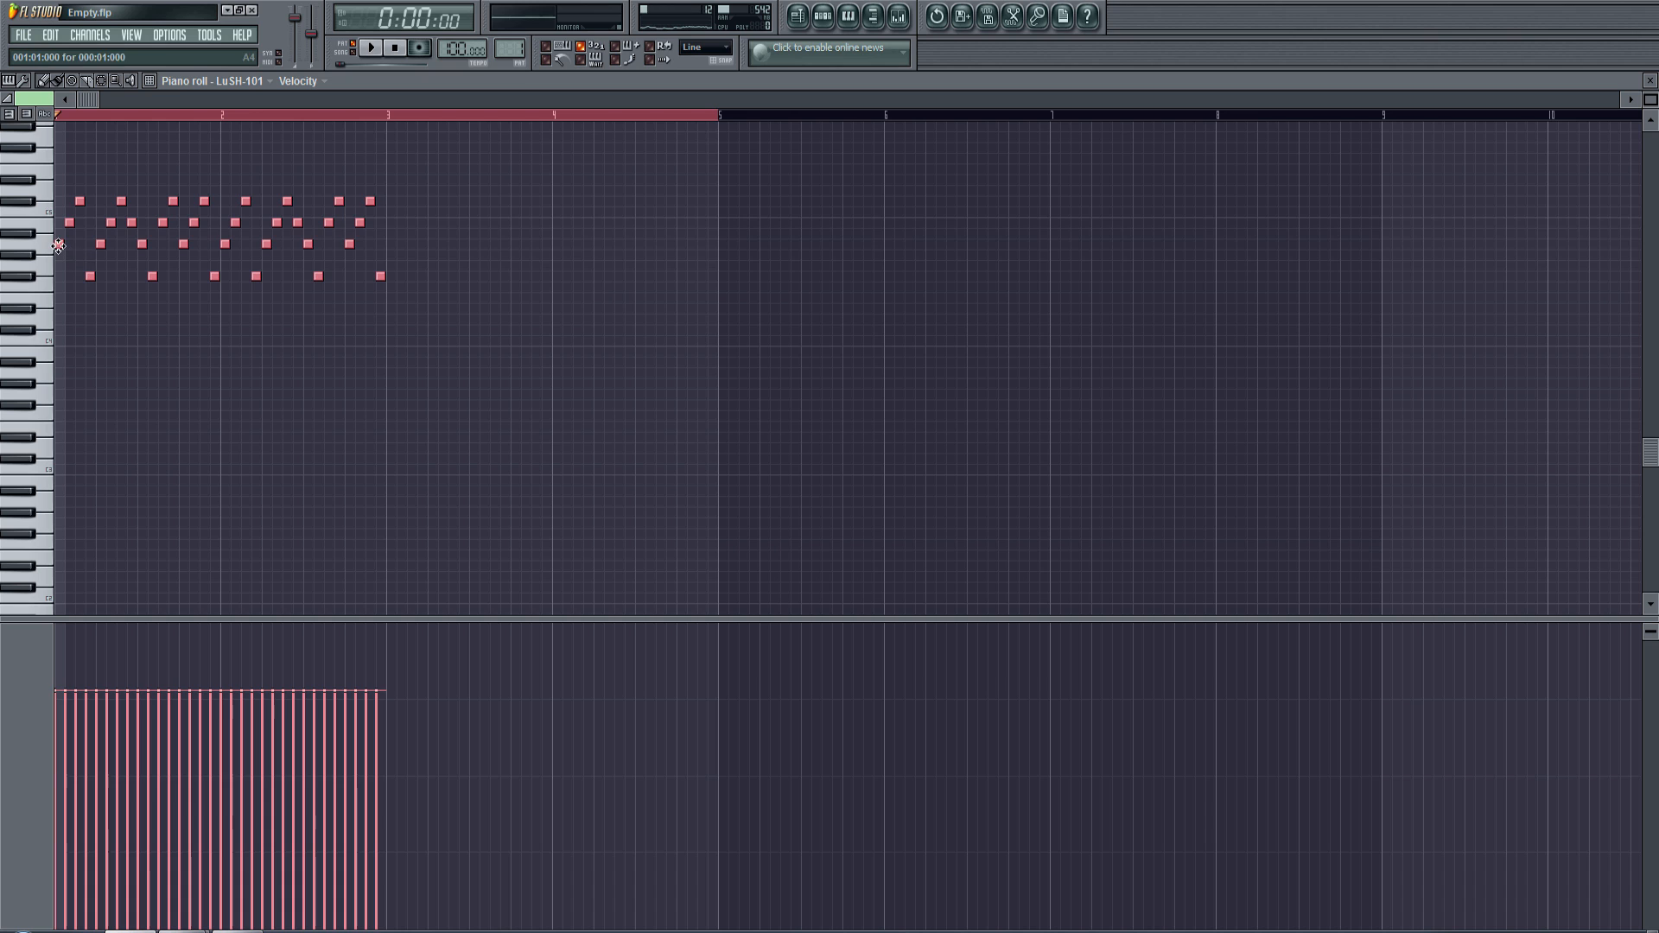
left_click_drag(58, 245, 387, 245)
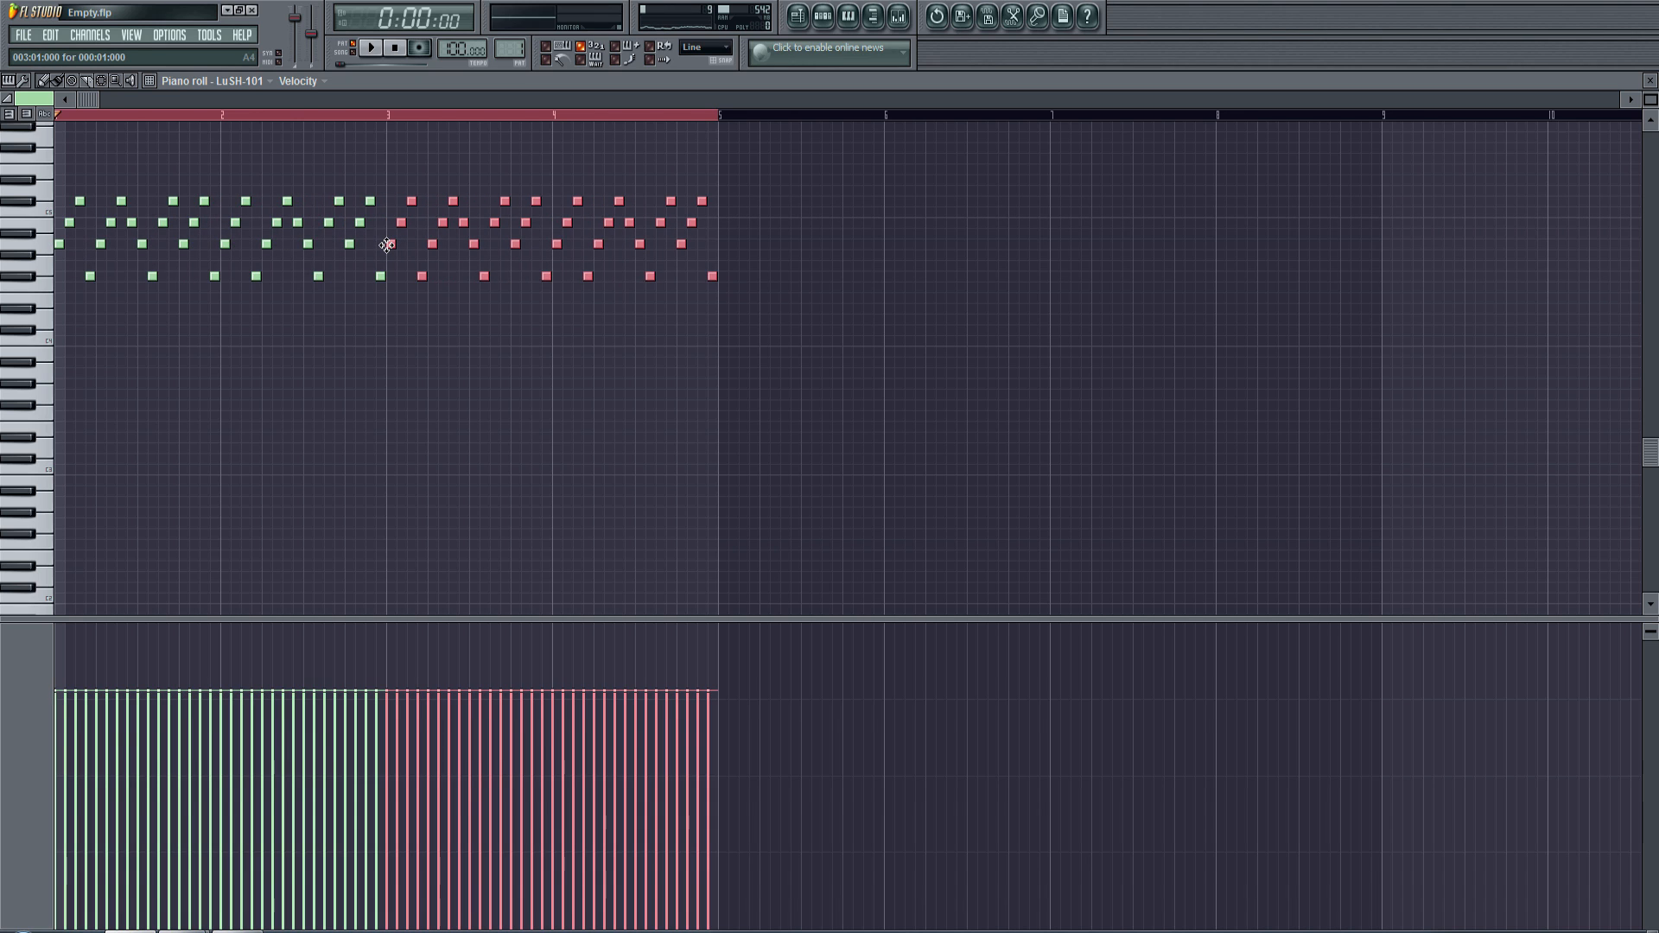
Step: Play back the four-bar pattern, reopen the LuSH-101 piano roll during playback and stop
key("F7")
left_click(371, 48)
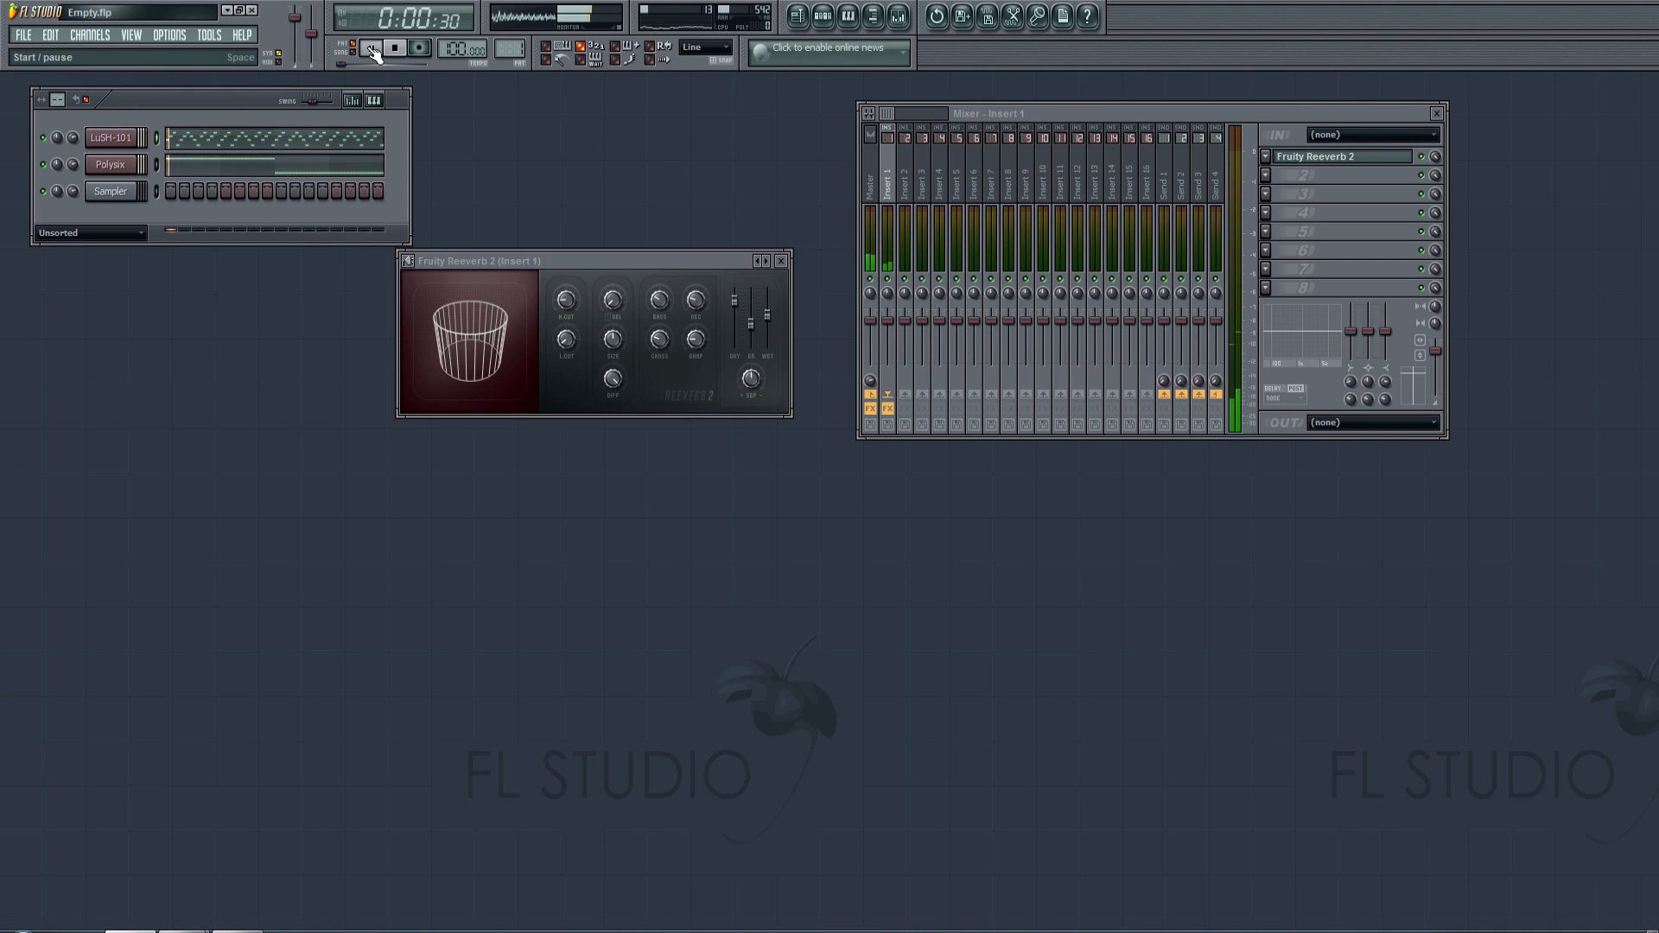
left_click(222, 147)
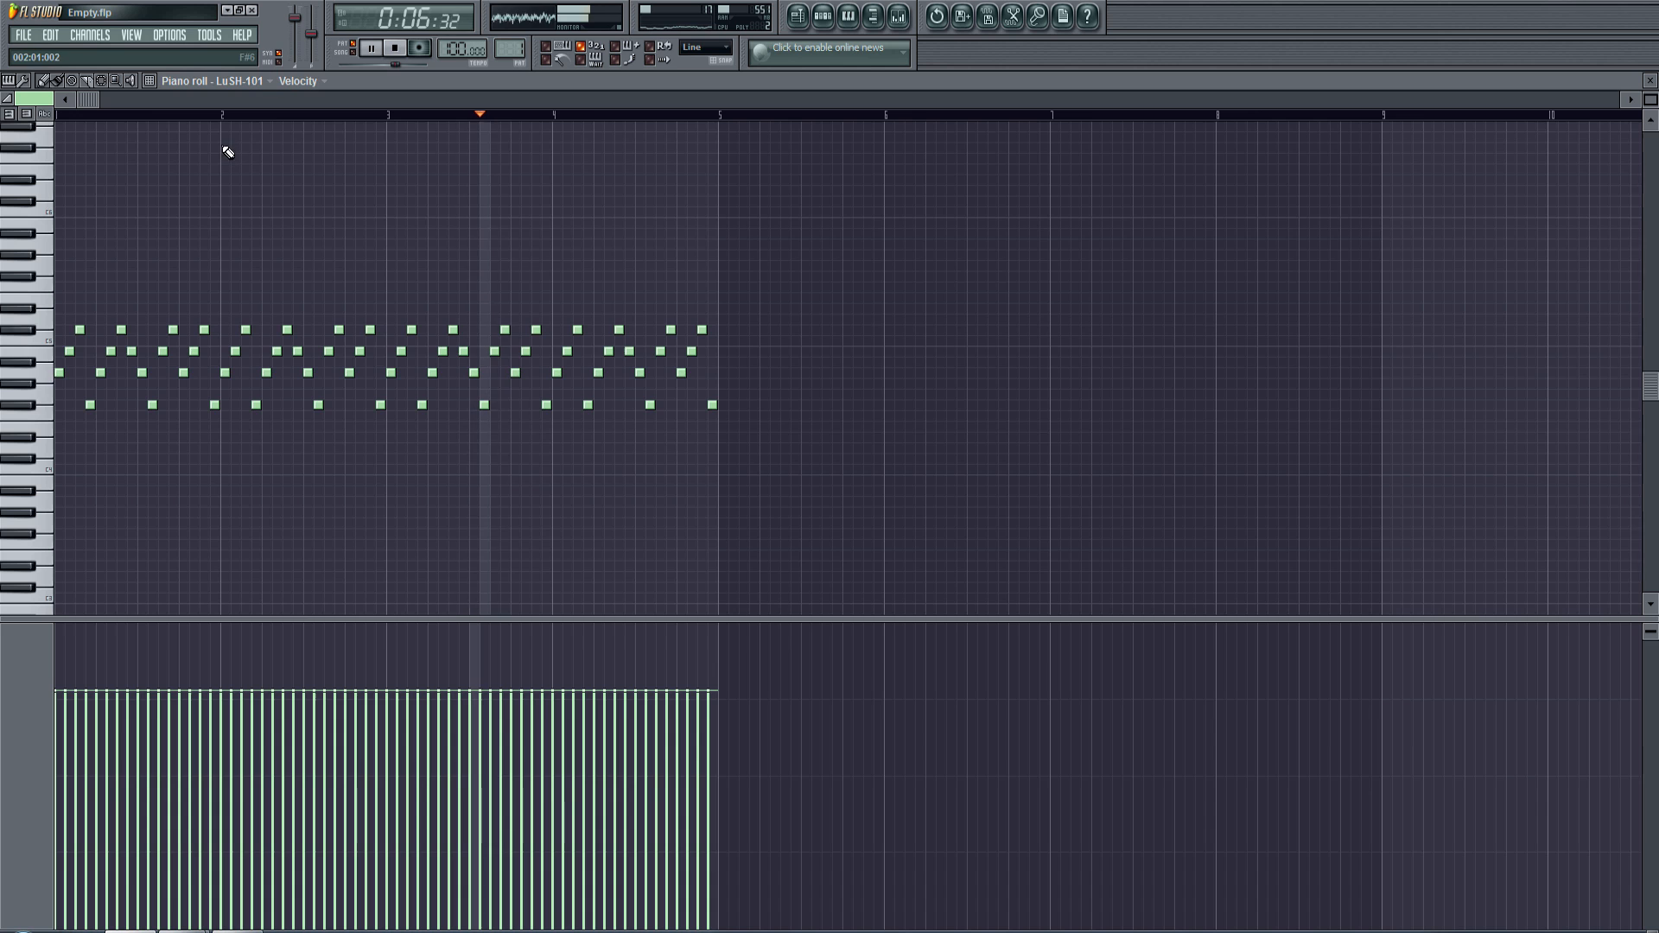
left_click(396, 49)
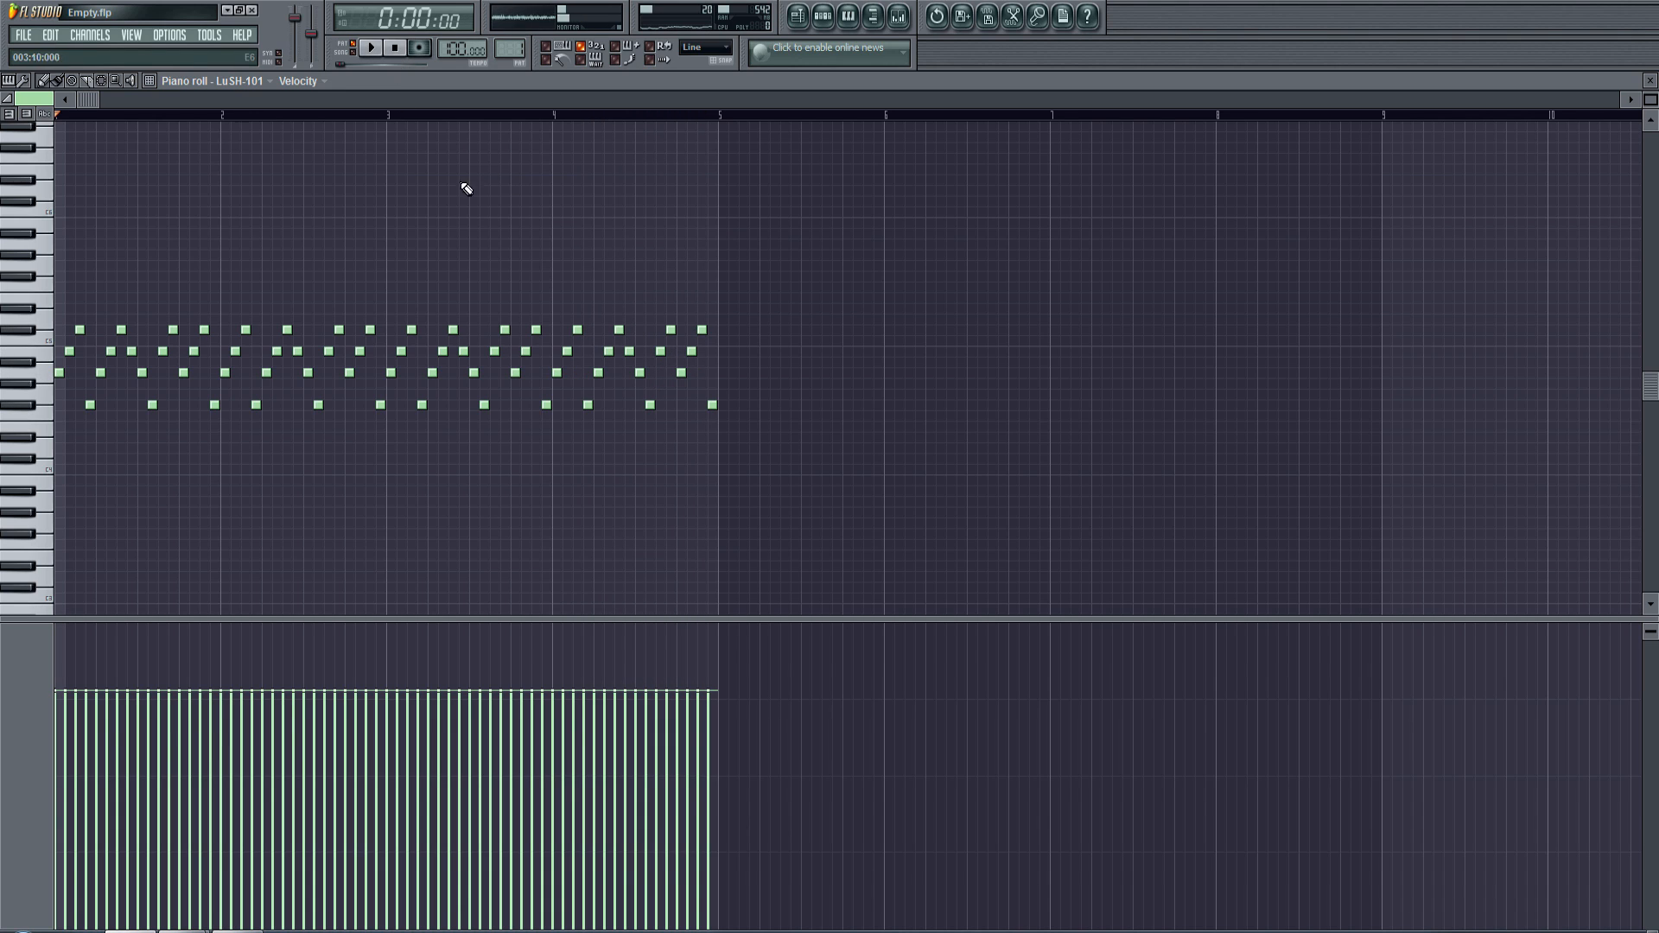
Step: Raise the four C#5 notes in bar 3 to E5
left_click_drag(401, 295, 543, 335)
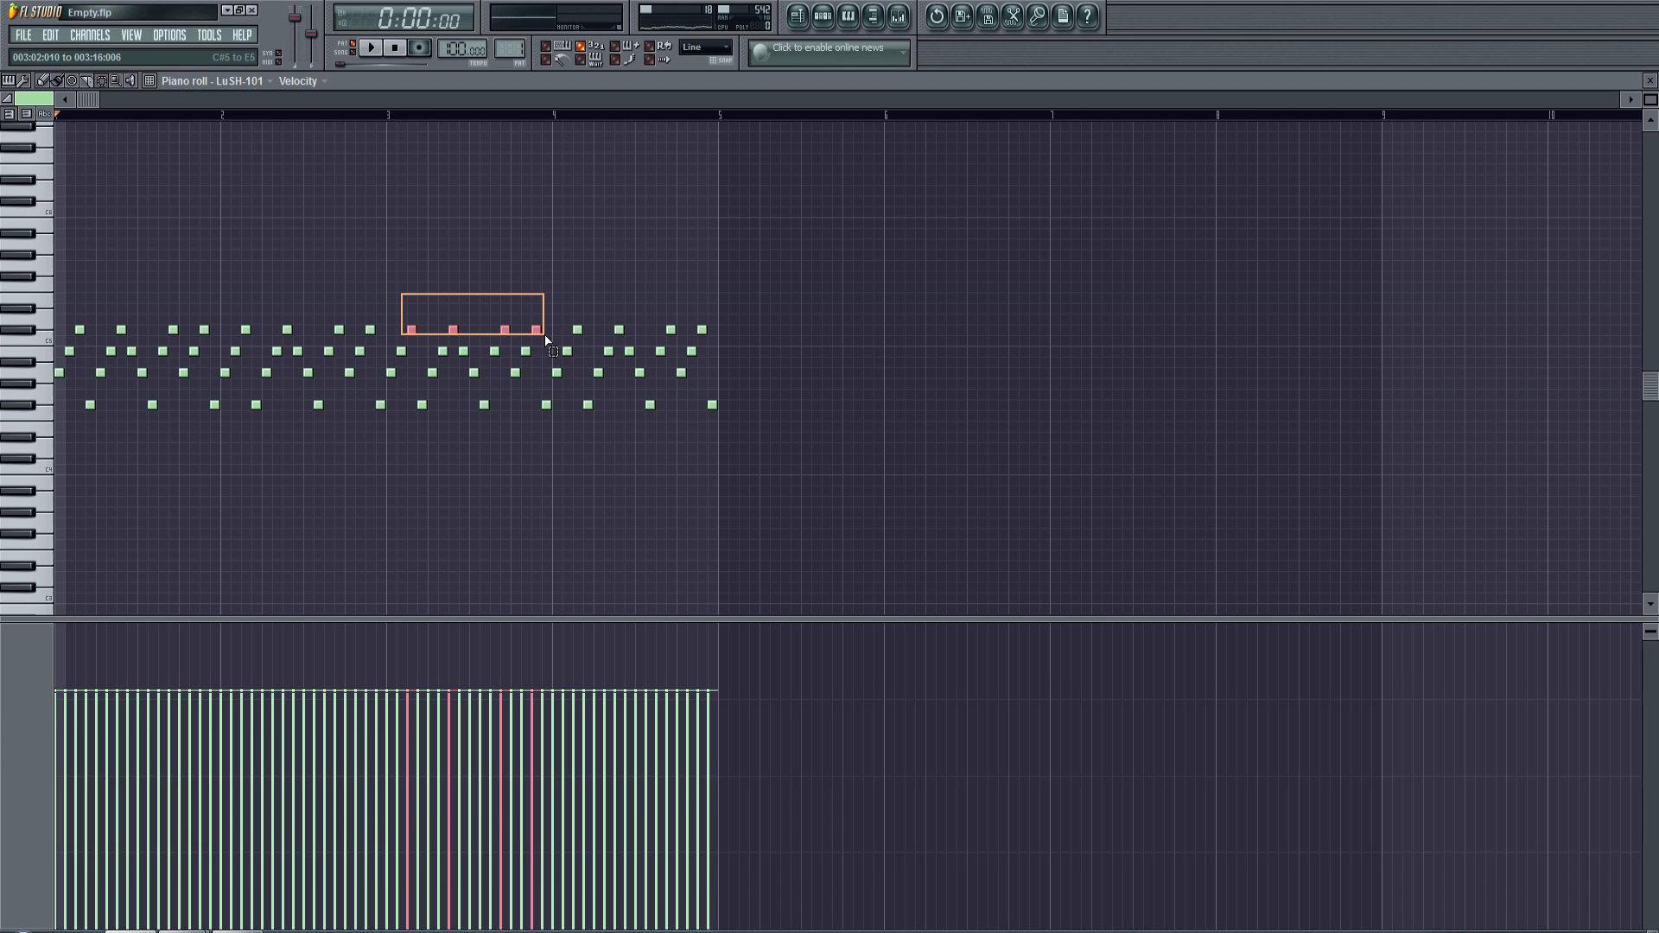
left_click_drag(544, 334, 545, 334)
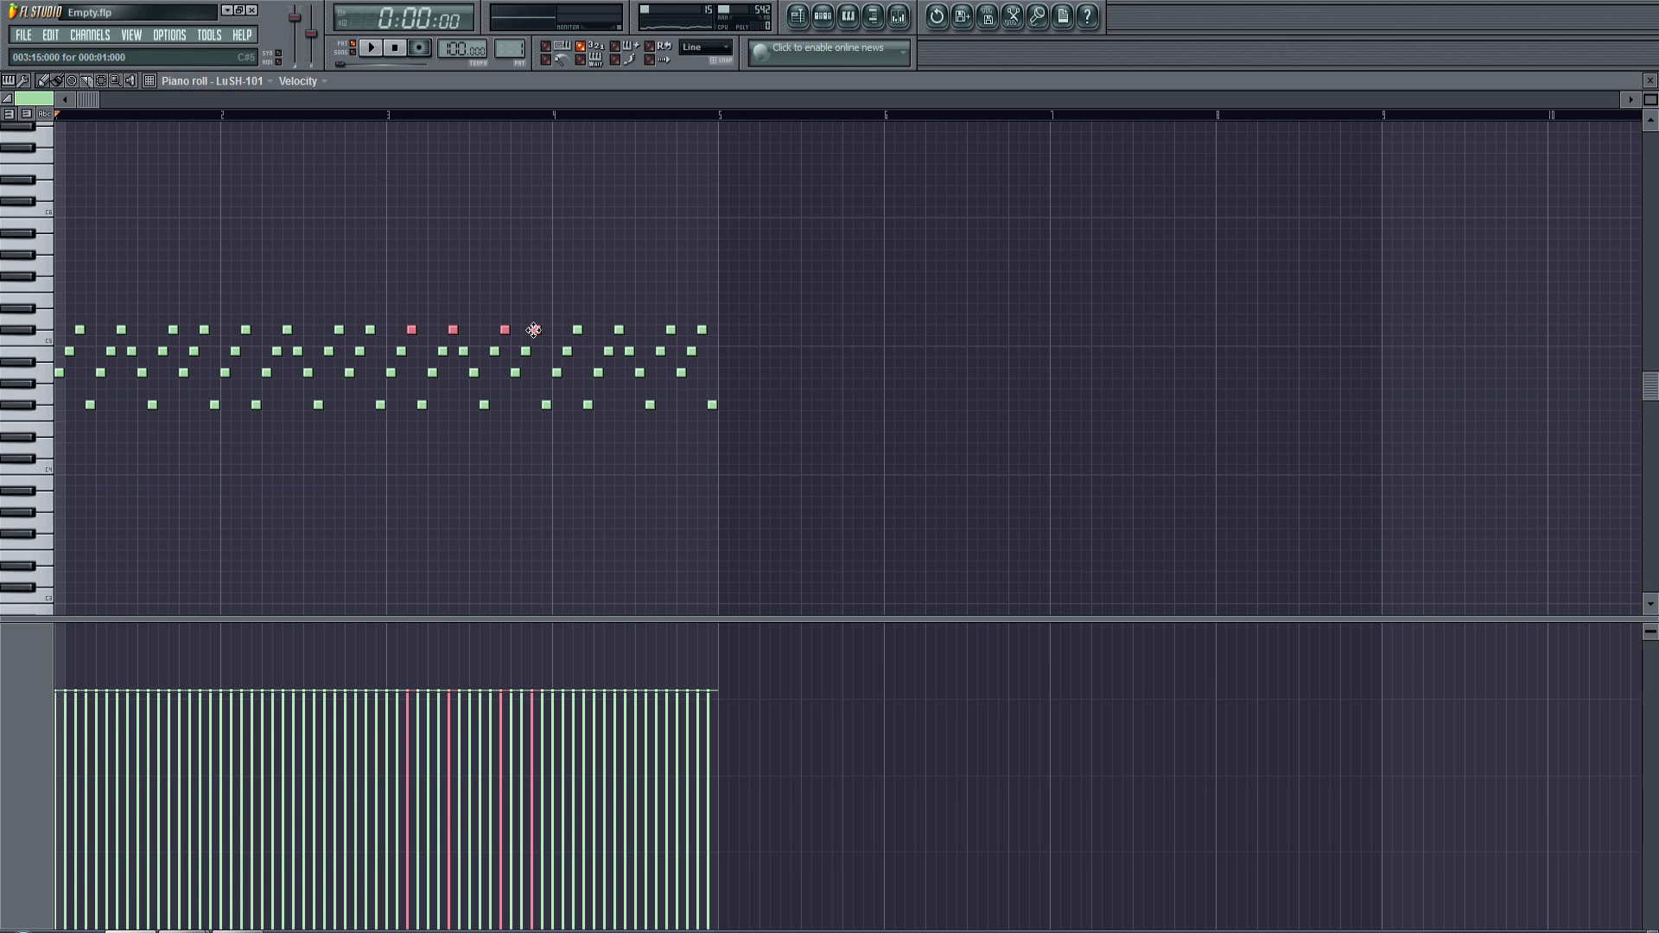
left_click_drag(533, 330, 534, 298)
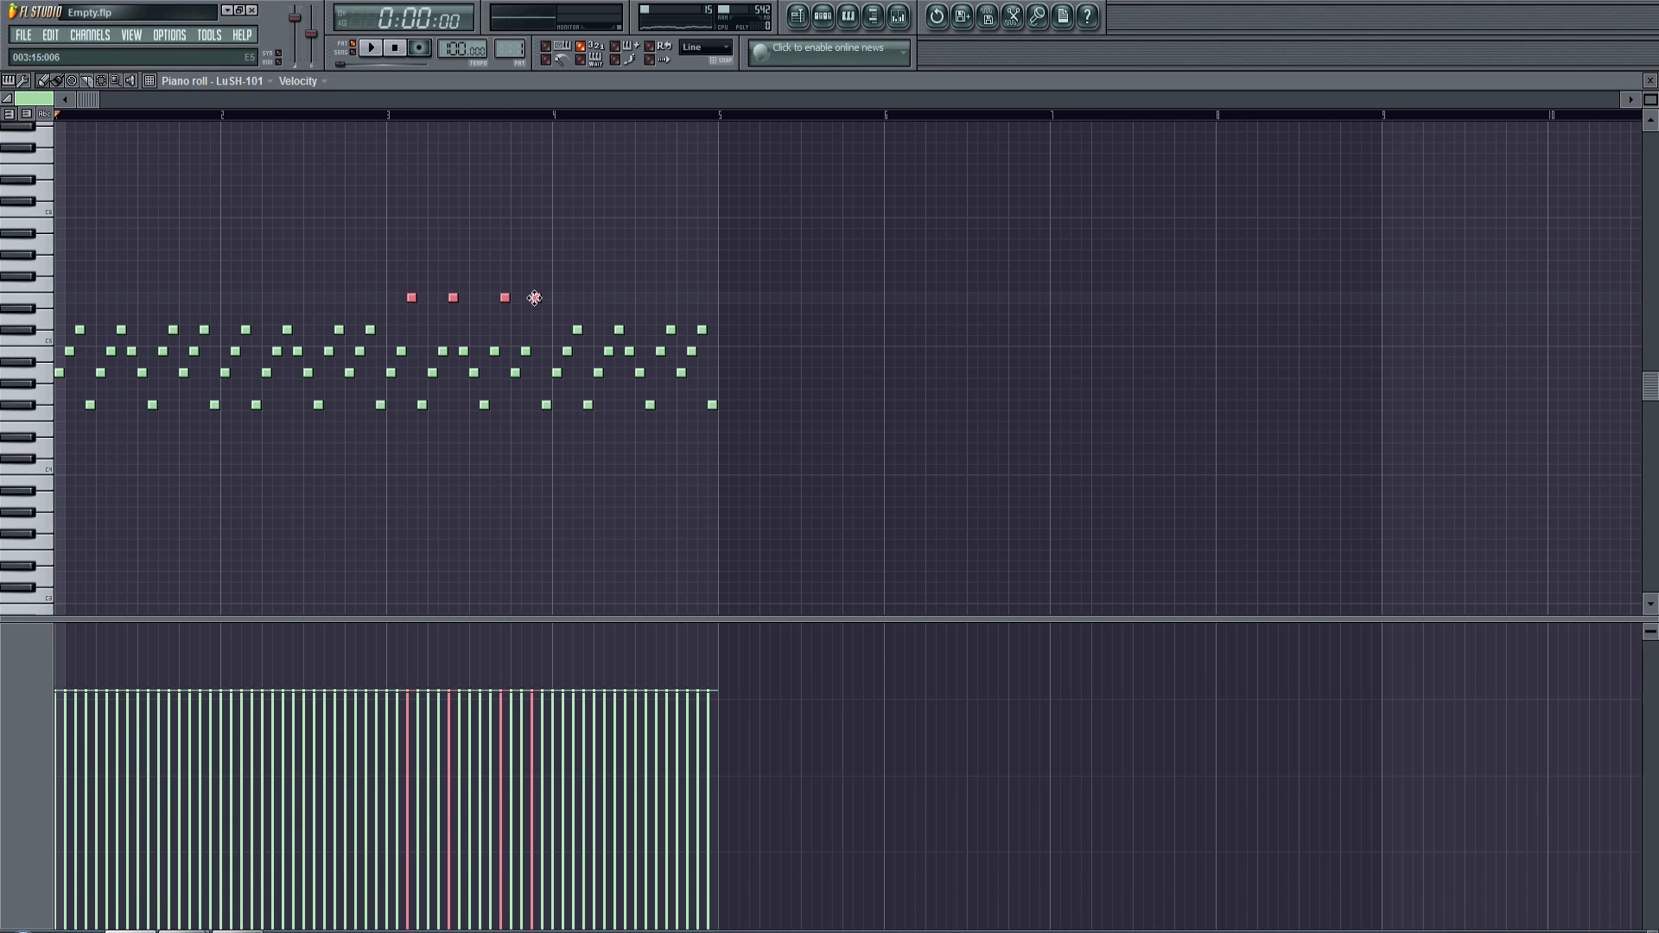
Step: Raise the first three C#5 notes in bar 4 to F#5
left_click(571, 329)
left_click_drag(567, 318, 677, 333)
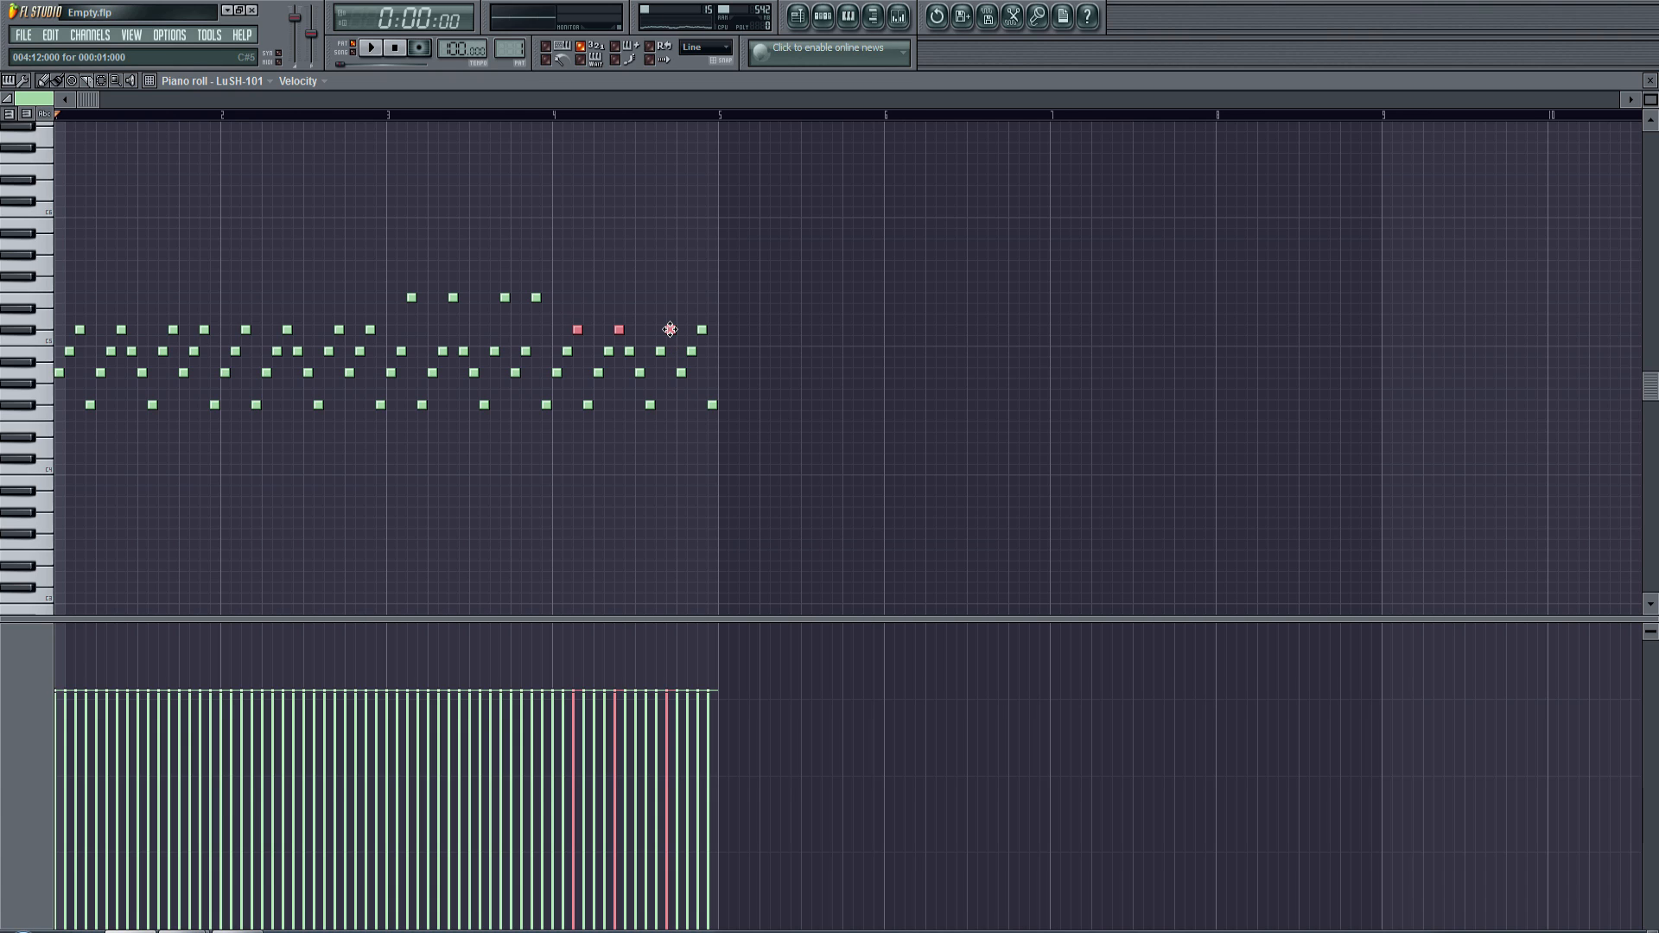
left_click_drag(670, 329, 665, 273)
Step: Turn bar 4's last C#5 into a two-step A5 reaching the bar's end and delete the final F#4 note
left_click(700, 329)
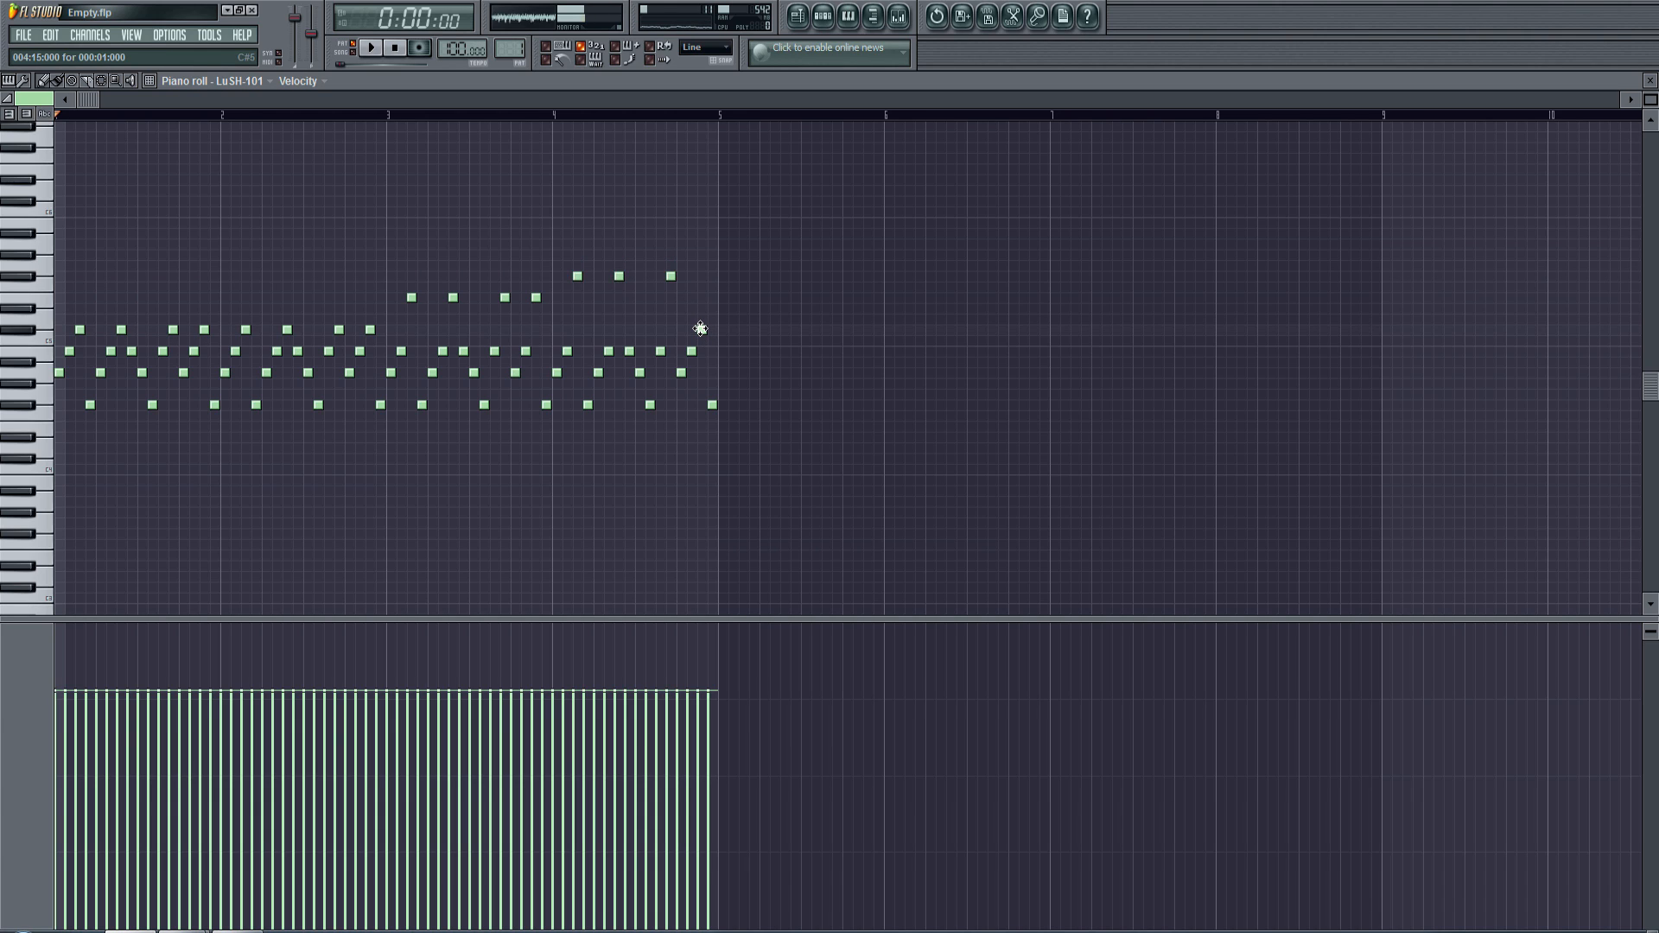
left_click(698, 244)
left_click_drag(705, 245, 710, 244)
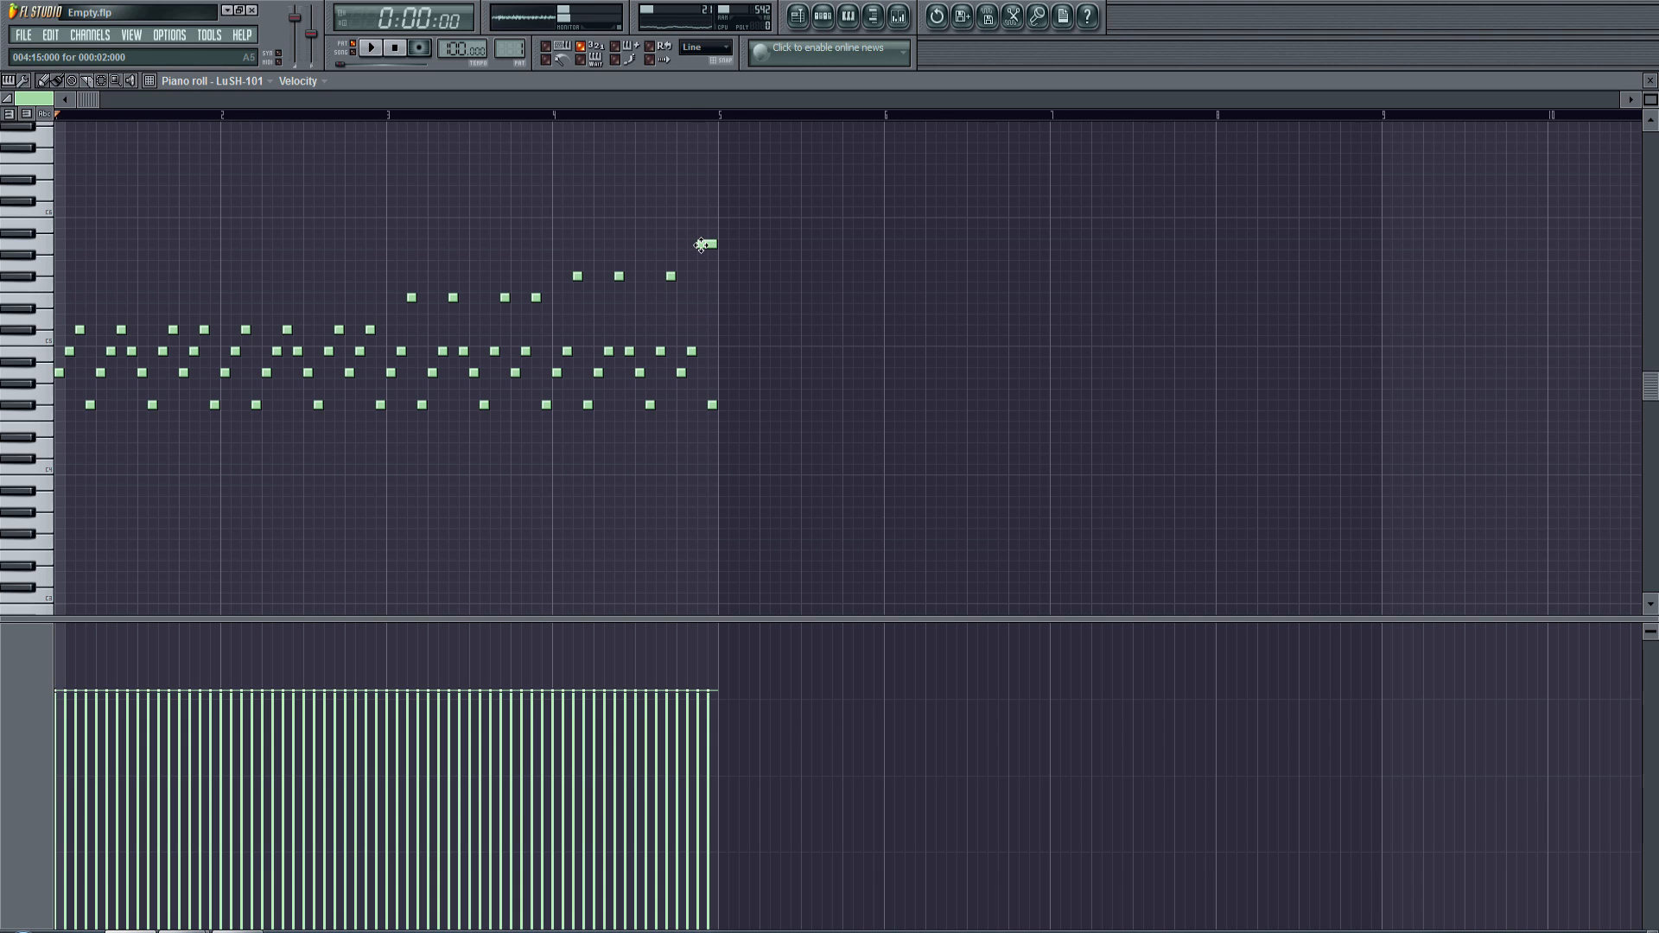
right_click(714, 405)
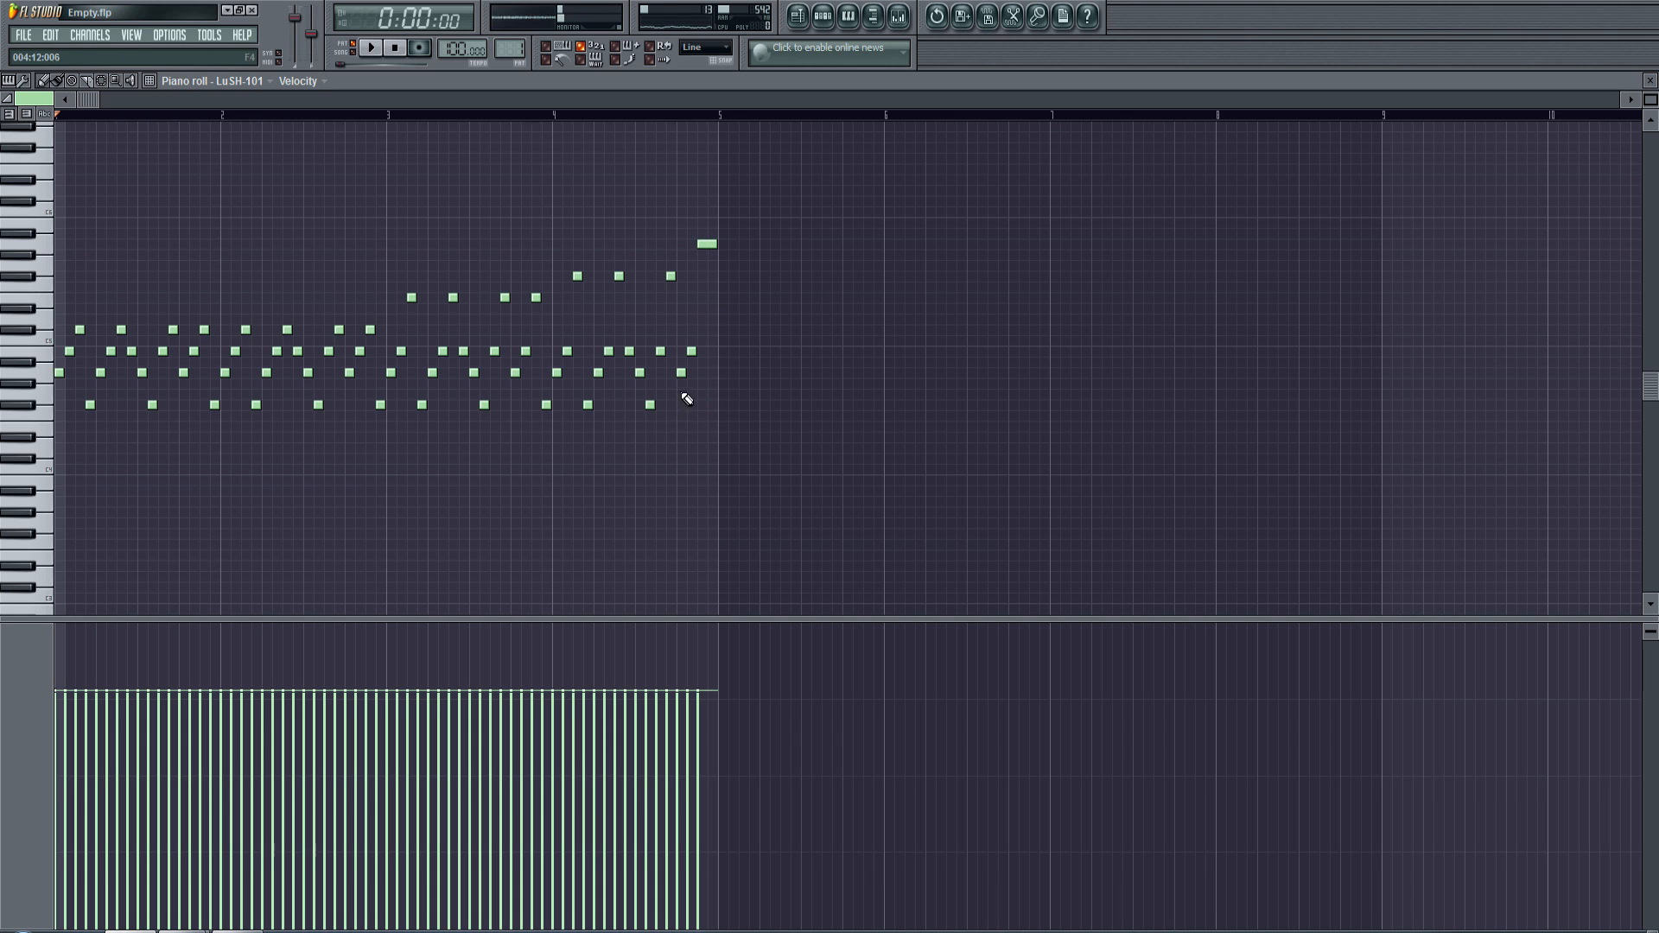
Step: Play back the edited LuSH-101 pattern, stop it and close the piano roll
right_click(577, 275)
key("space")
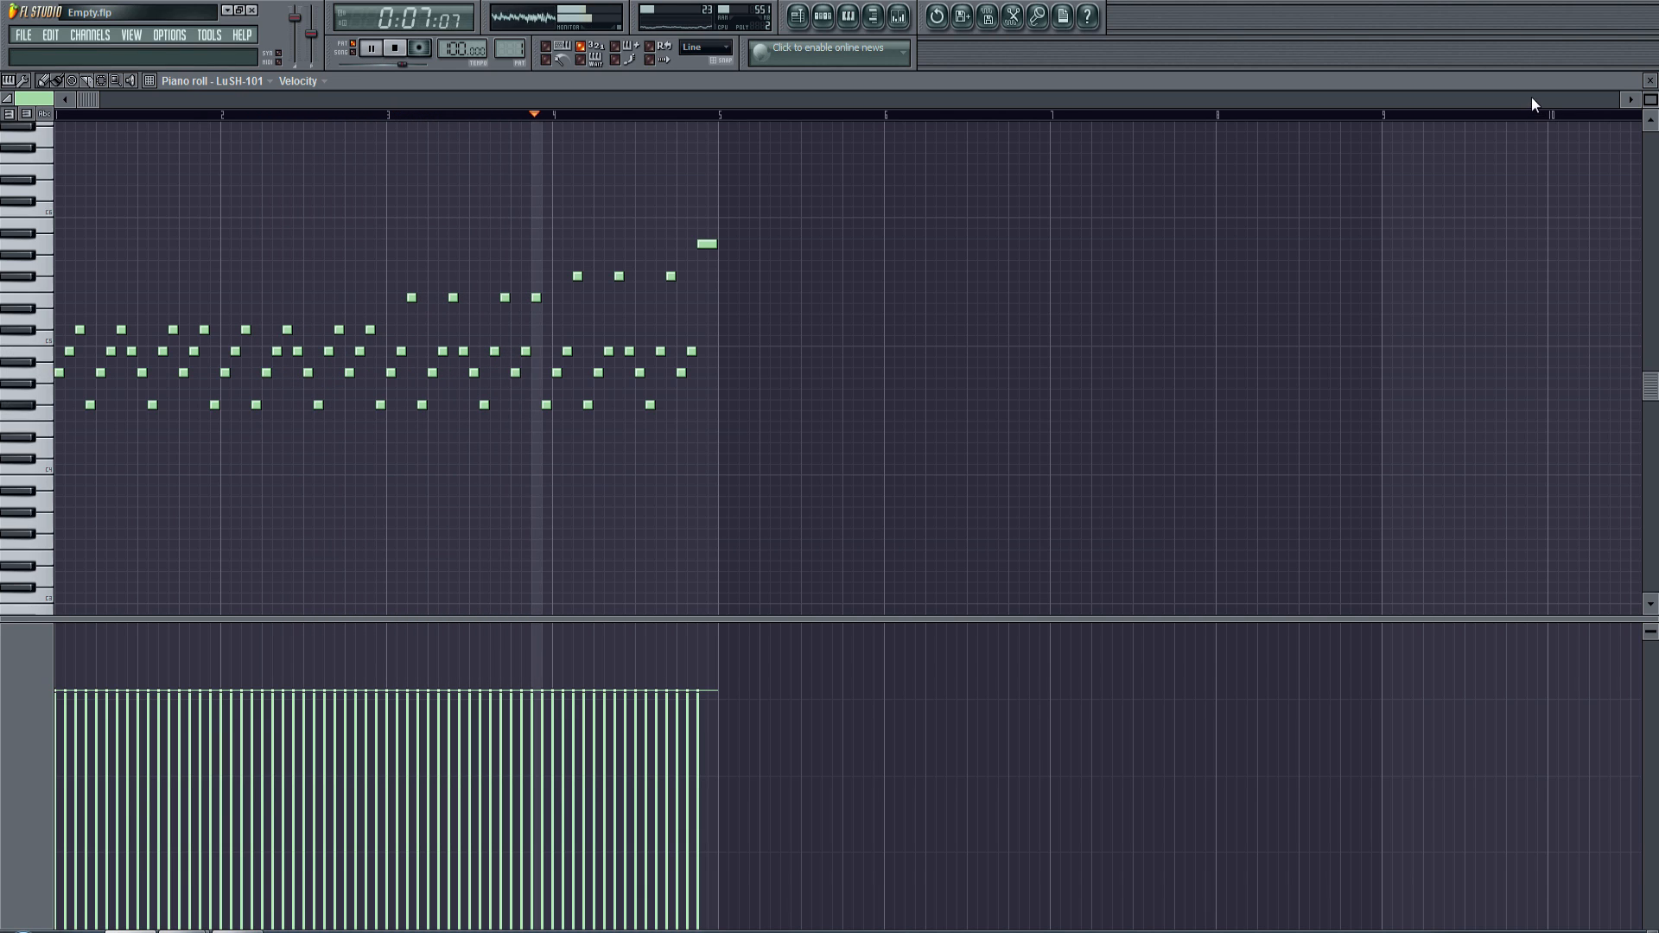
left_click(396, 49)
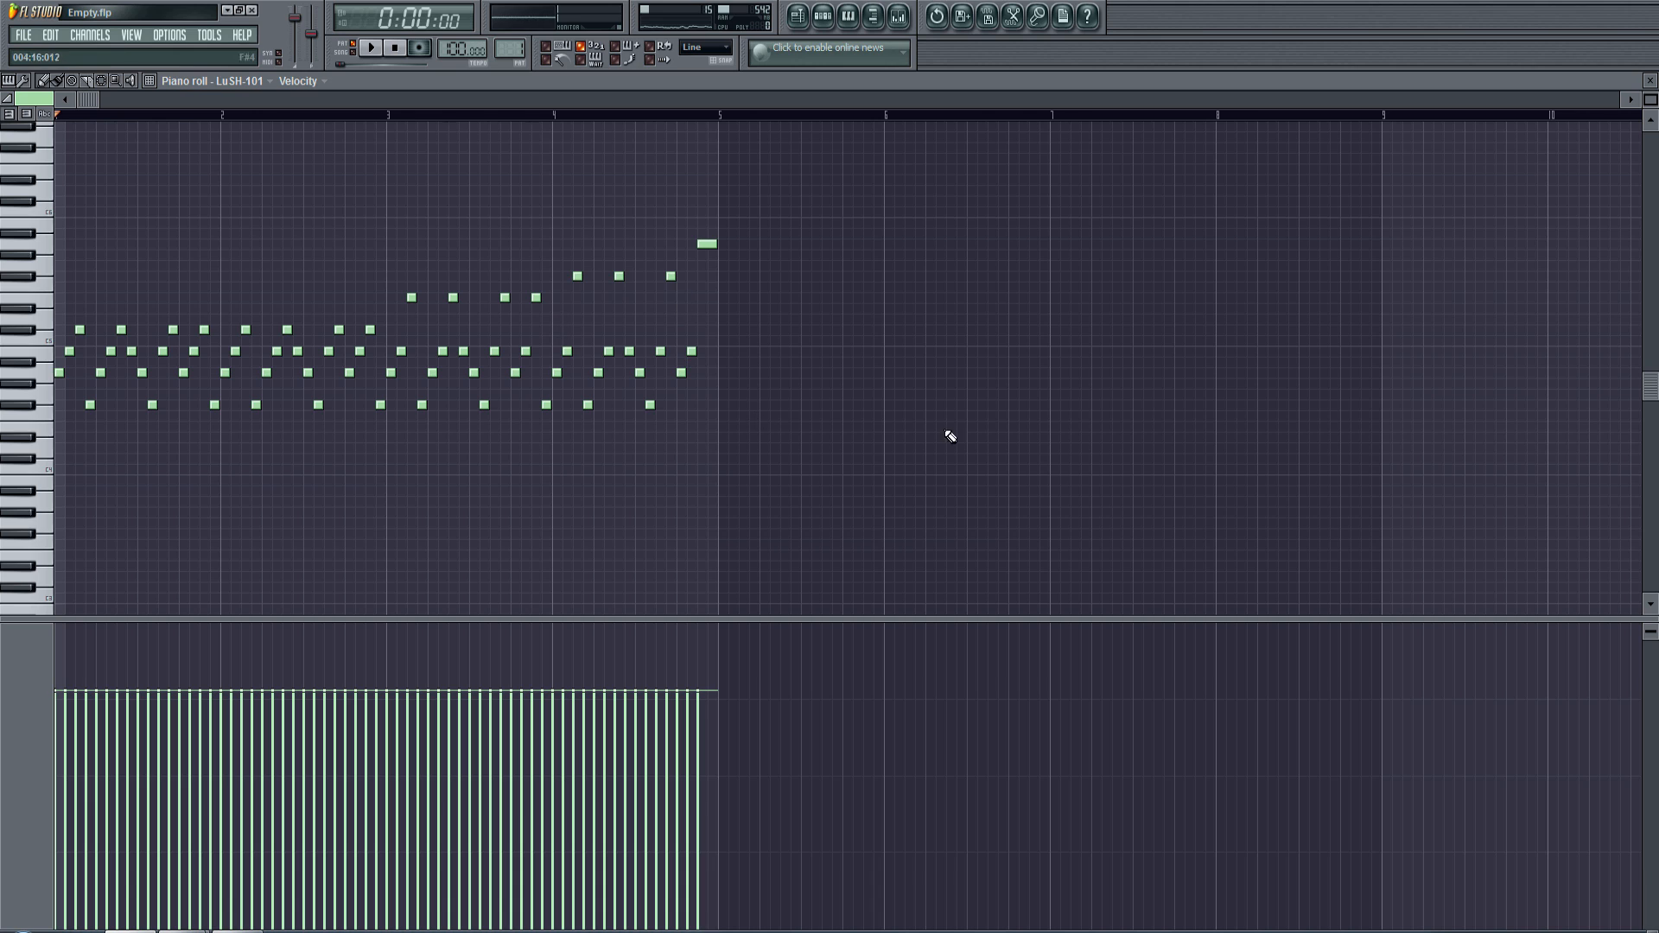
left_click(1650, 80)
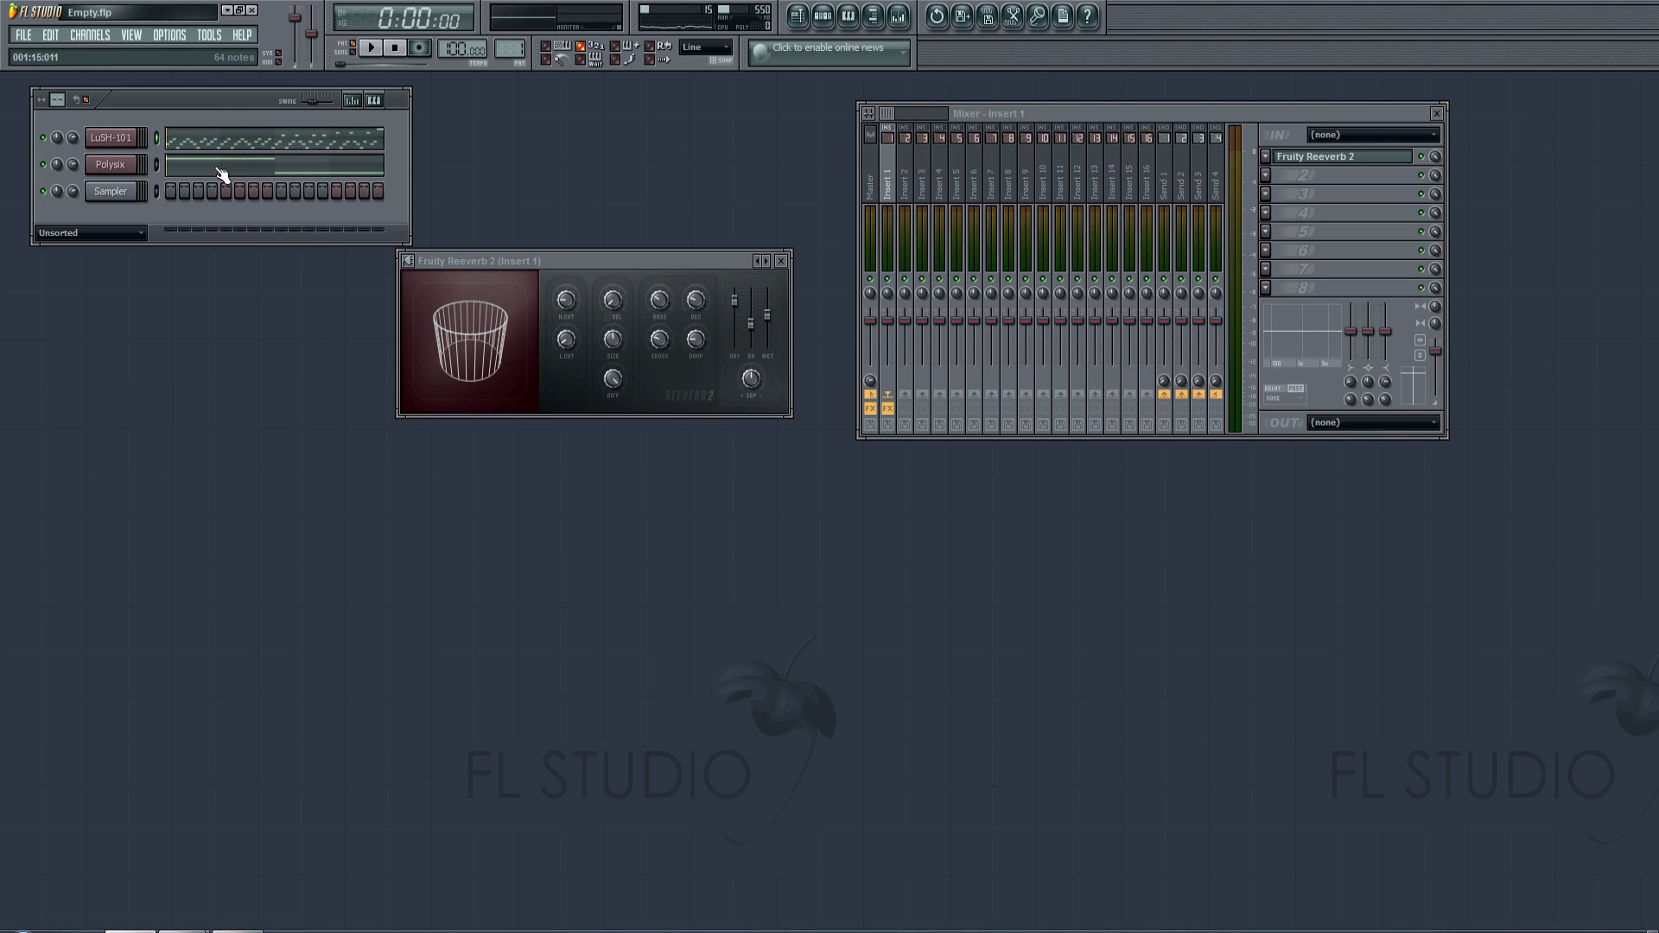